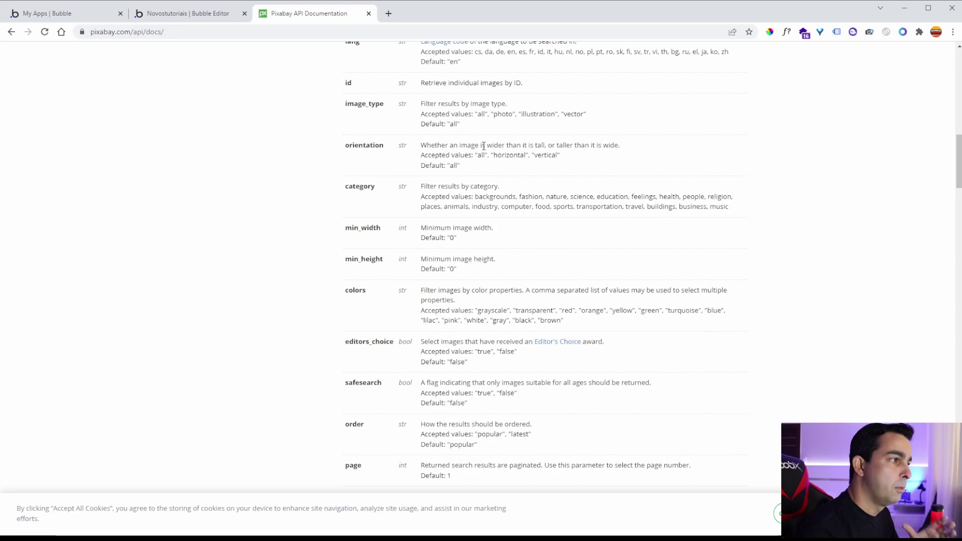
Step: Switch to the Bubble editor and widen the header group to the full 960 px page width
{"action": "left_click", "coordinate": [219, 18]}
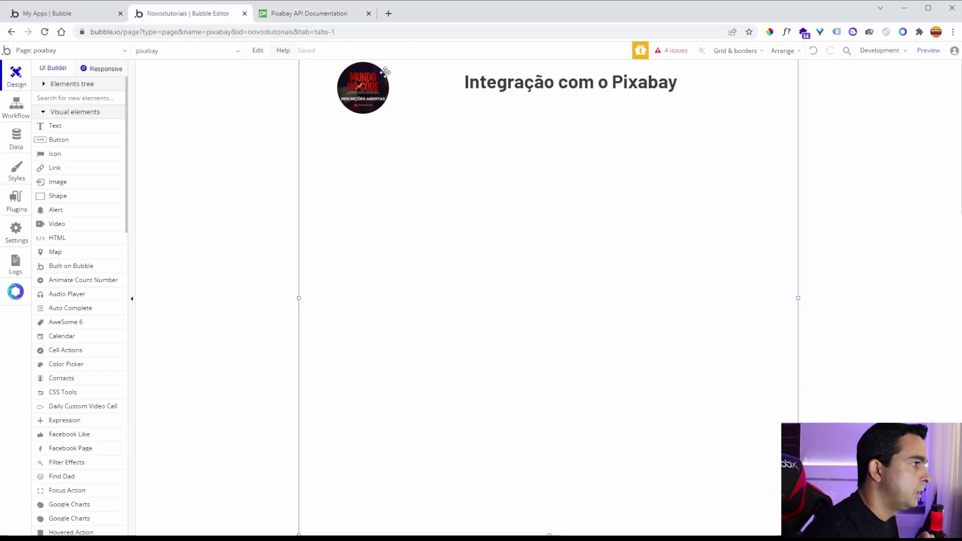
{"action": "left_click", "coordinate": [437, 107]}
{"action": "left_click_drag", "start_coordinate": [334, 90], "coordinate": [299, 91]}
{"action": "left_click", "coordinate": [747, 115]}
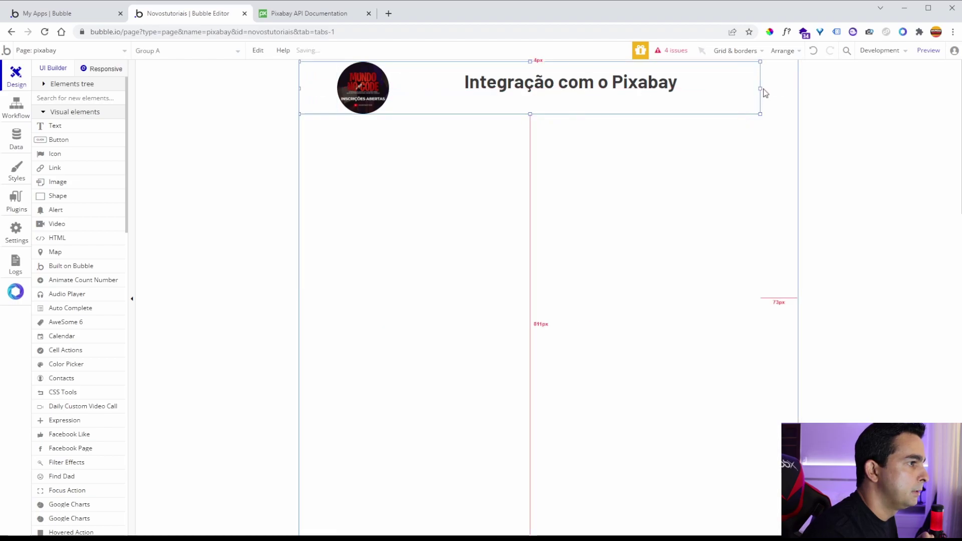
{"action": "left_click", "coordinate": [548, 112]}
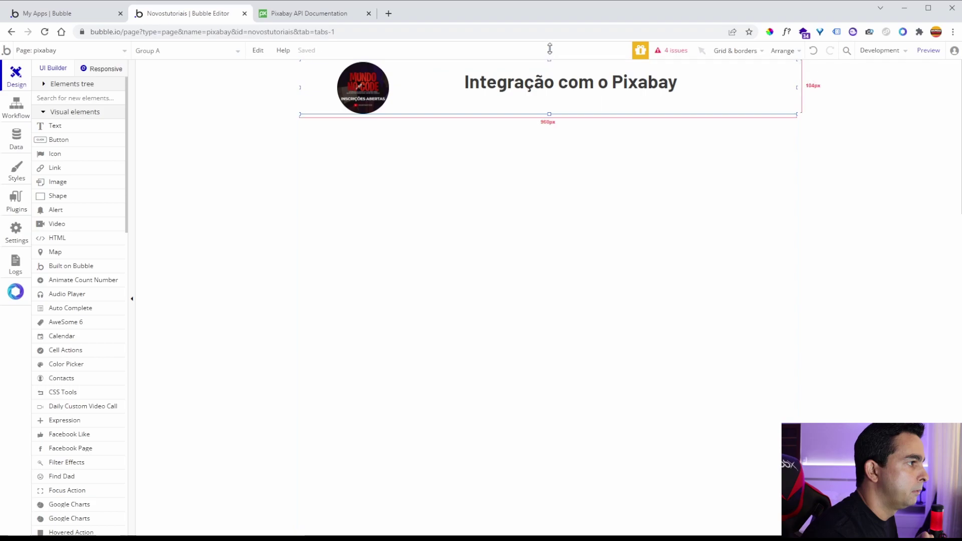
Step: Review the image search parameters in the Pixabay API documentation, including category, minimum size, colors, safesearch, order and paging
{"action": "left_click", "coordinate": [320, 17]}
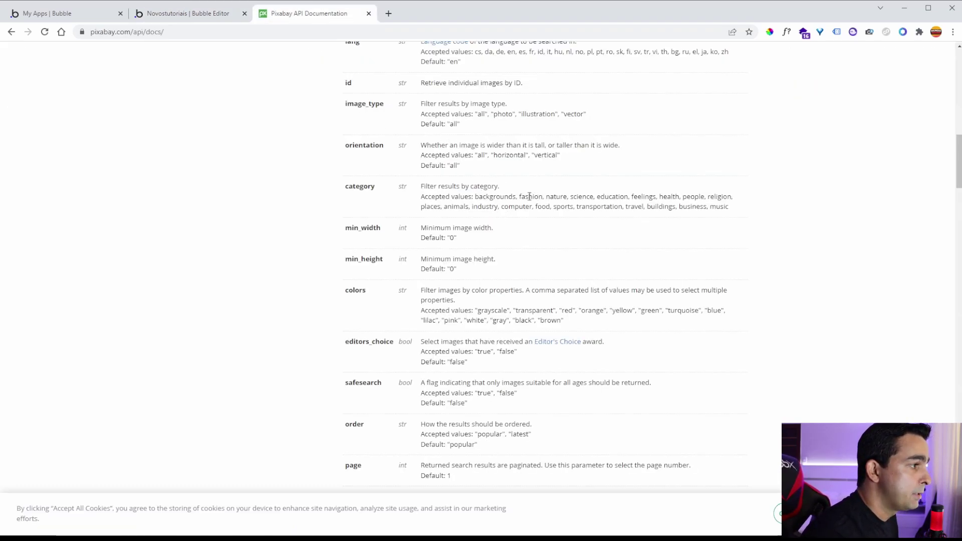
{"action": "left_click_drag", "start_coordinate": [479, 197], "coordinate": [724, 208]}
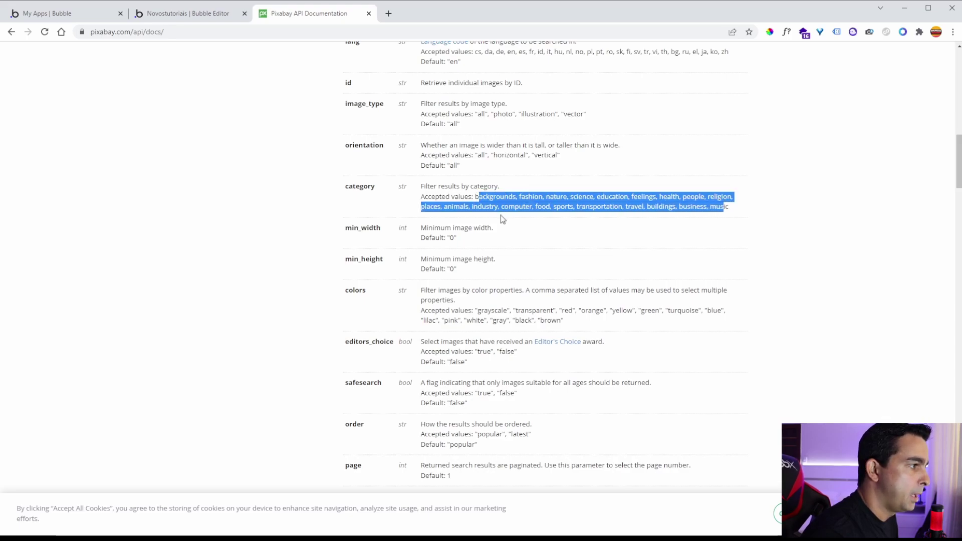
{"action": "left_click", "coordinate": [522, 238]}
{"action": "scroll", "coordinate": [374, 168], "scroll_direction": "down", "scroll_amount": 1}
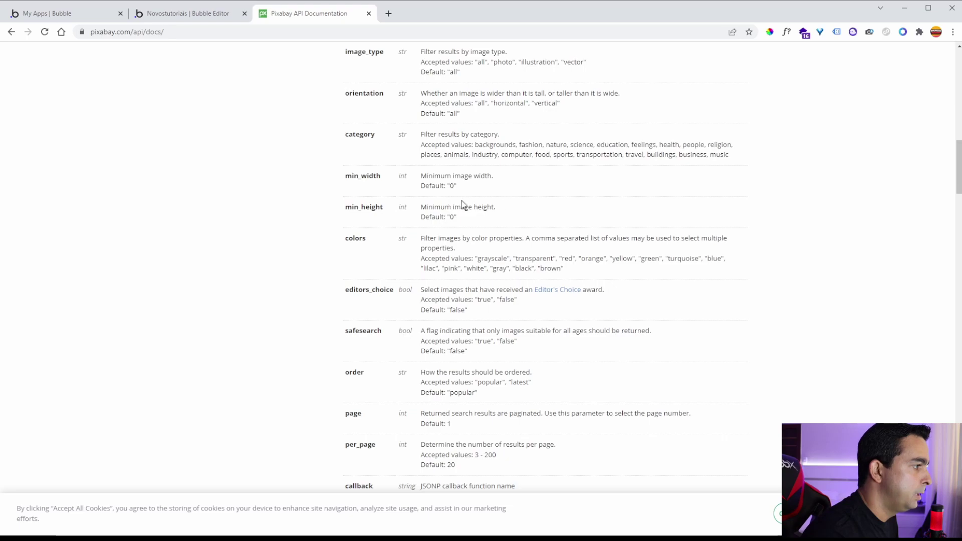
{"action": "scroll", "coordinate": [606, 229], "scroll_direction": "down", "scroll_amount": 1}
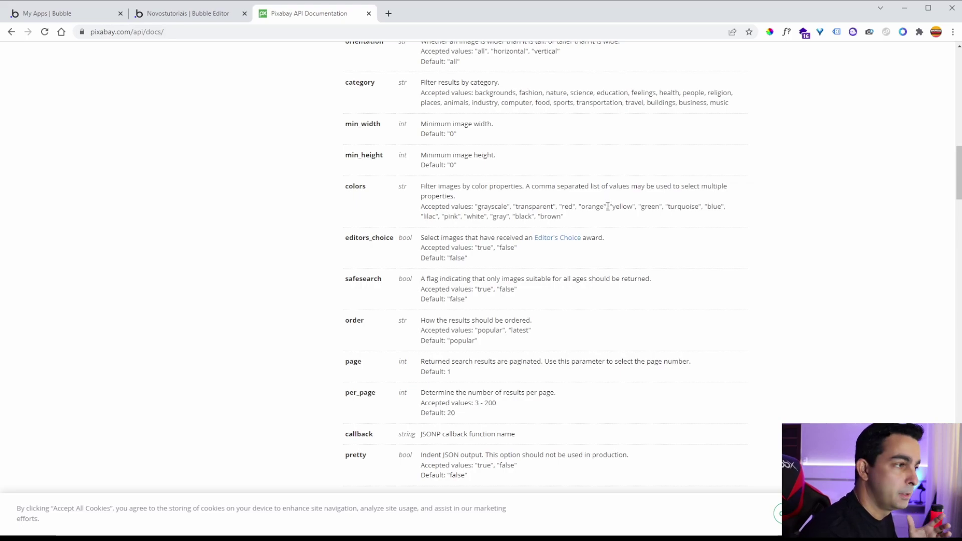
{"action": "left_click_drag", "start_coordinate": [669, 207], "coordinate": [697, 208]}
{"action": "left_click", "coordinate": [489, 213]}
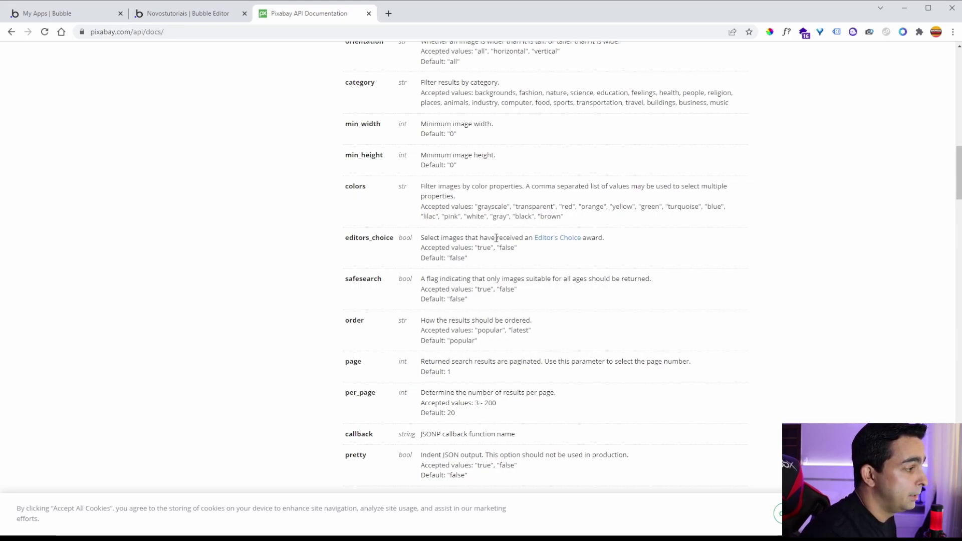
{"action": "scroll", "coordinate": [490, 237], "scroll_direction": "down", "scroll_amount": 1}
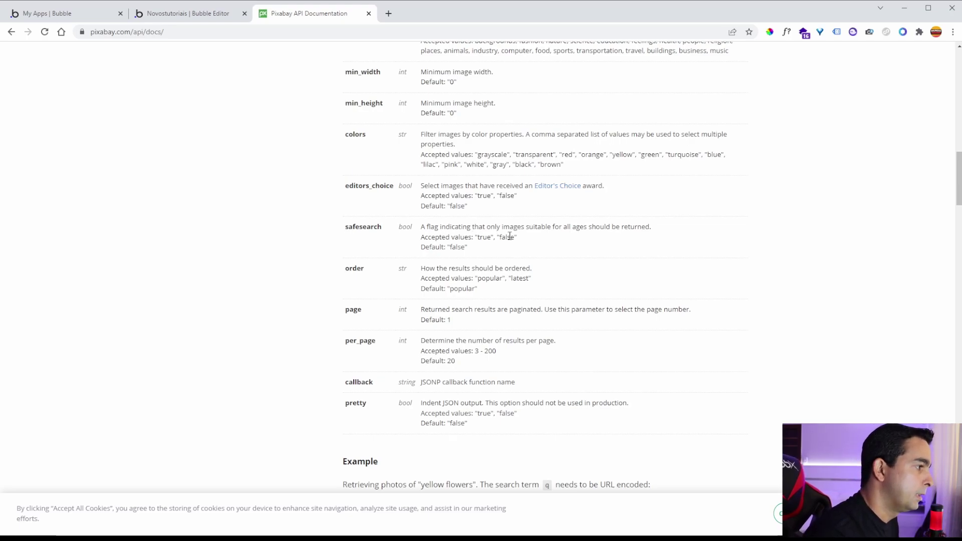
{"action": "scroll", "coordinate": [509, 235], "scroll_direction": "down", "scroll_amount": 1}
{"action": "scroll", "coordinate": [507, 200], "scroll_direction": "up", "scroll_amount": 5}
{"action": "scroll", "coordinate": [588, 324], "scroll_direction": "up", "scroll_amount": 6}
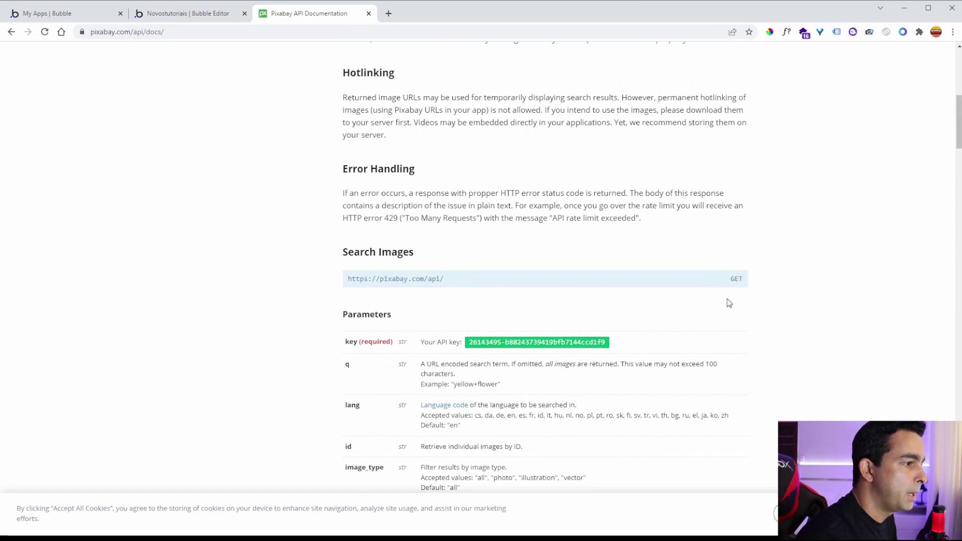
Step: Copy the Search Images endpoint URL from the documentation and open the API Connector plugin settings in the Bubble editor
{"action": "double_click", "coordinate": [391, 278]}
{"action": "triple_click", "coordinate": [391, 278]}
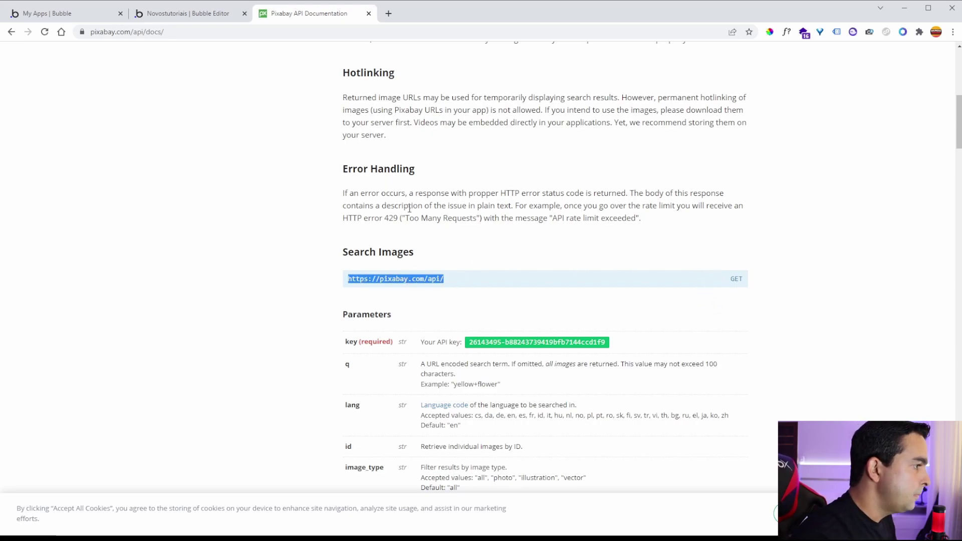
{"action": "left_click", "coordinate": [194, 15]}
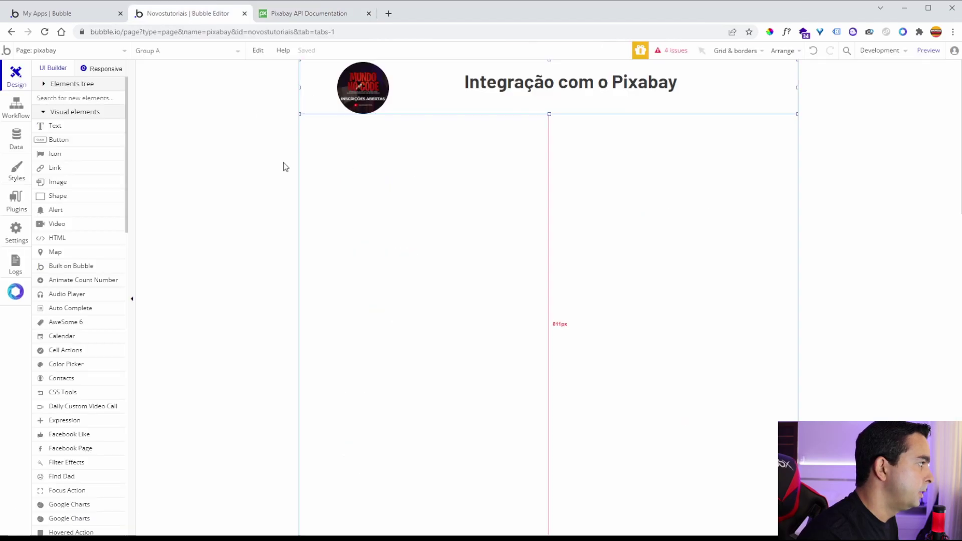
{"action": "left_click", "coordinate": [16, 202]}
{"action": "left_click", "coordinate": [149, 144]}
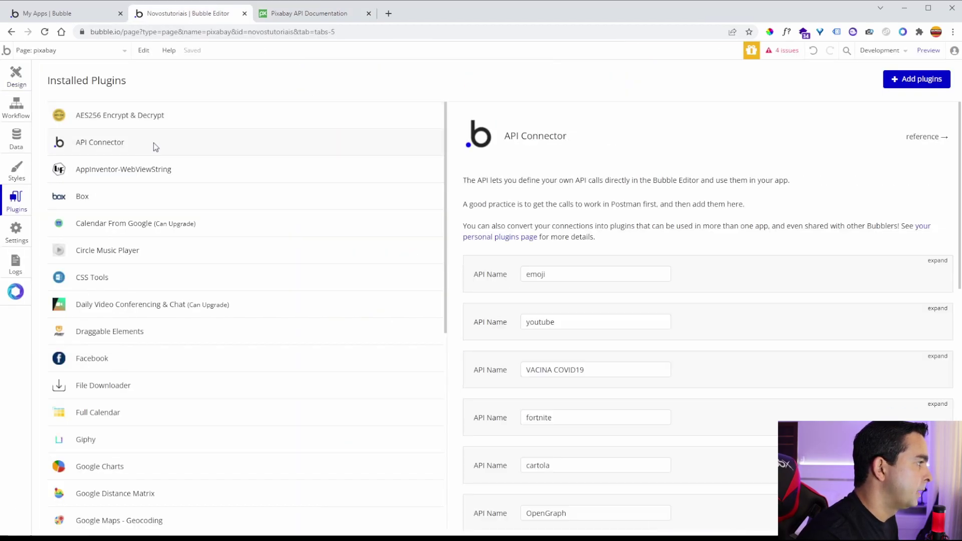
Step: Add another API to the API Connector and name it Pixabay
{"action": "scroll", "coordinate": [822, 306], "scroll_direction": "down", "scroll_amount": 10}
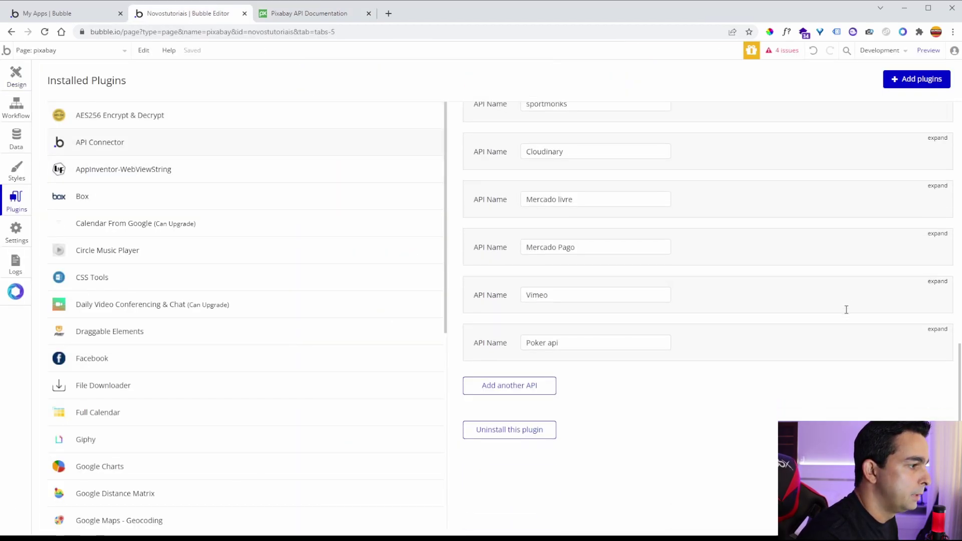
{"action": "left_click", "coordinate": [534, 392]}
{"action": "left_click", "coordinate": [607, 393]}
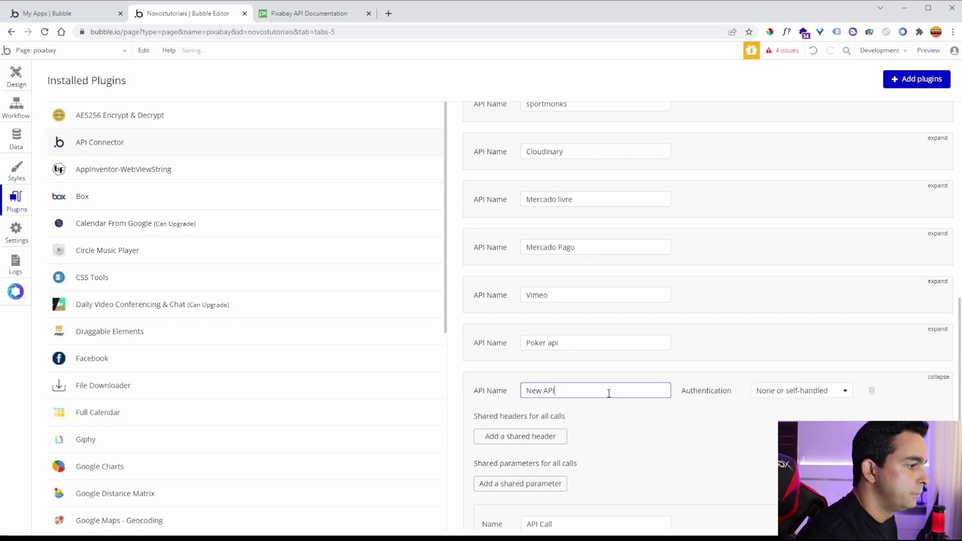
{"action": "triple_click", "coordinate": [590, 393]}
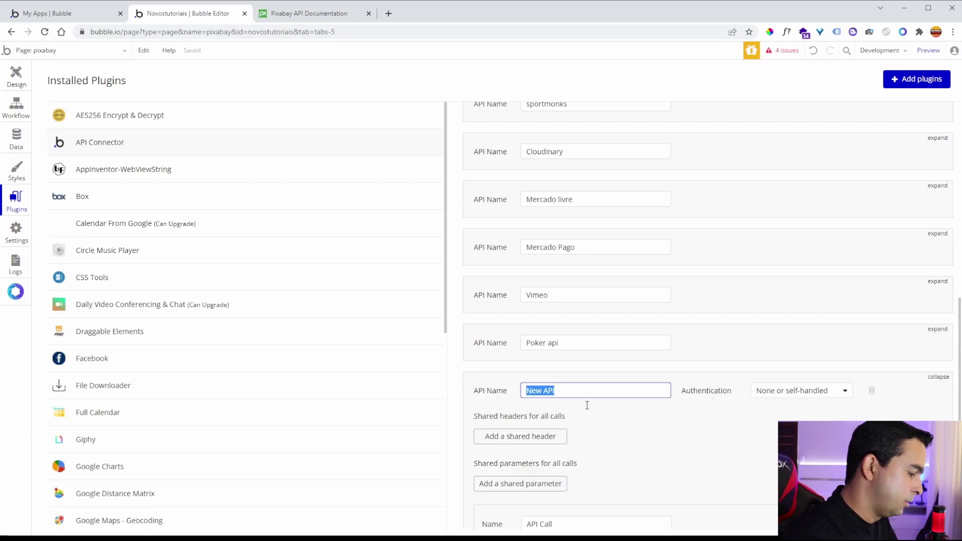
{"action": "type", "text": "Pixabay"}
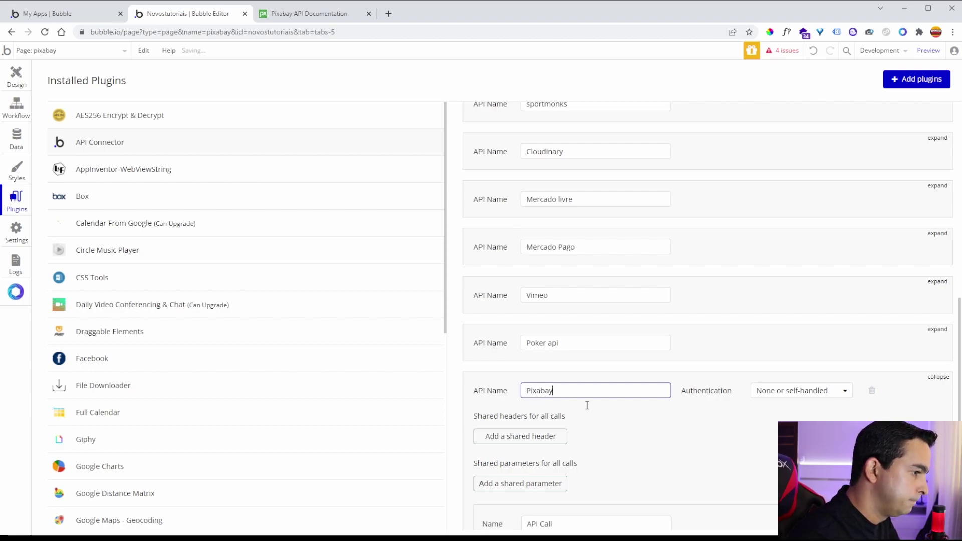
{"action": "left_click", "coordinate": [743, 401]}
{"action": "scroll", "coordinate": [743, 401], "scroll_direction": "down", "scroll_amount": 1}
{"action": "scroll", "coordinate": [742, 401], "scroll_direction": "down", "scroll_amount": 3}
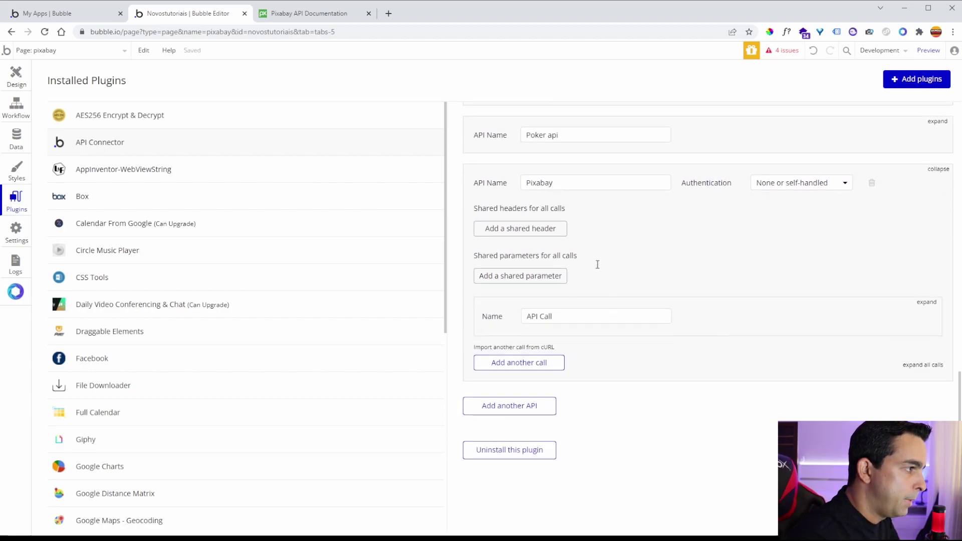
{"action": "left_click", "coordinate": [927, 300]}
{"action": "triple_click", "coordinate": [577, 318]}
{"action": "type", "text": "Traz"}
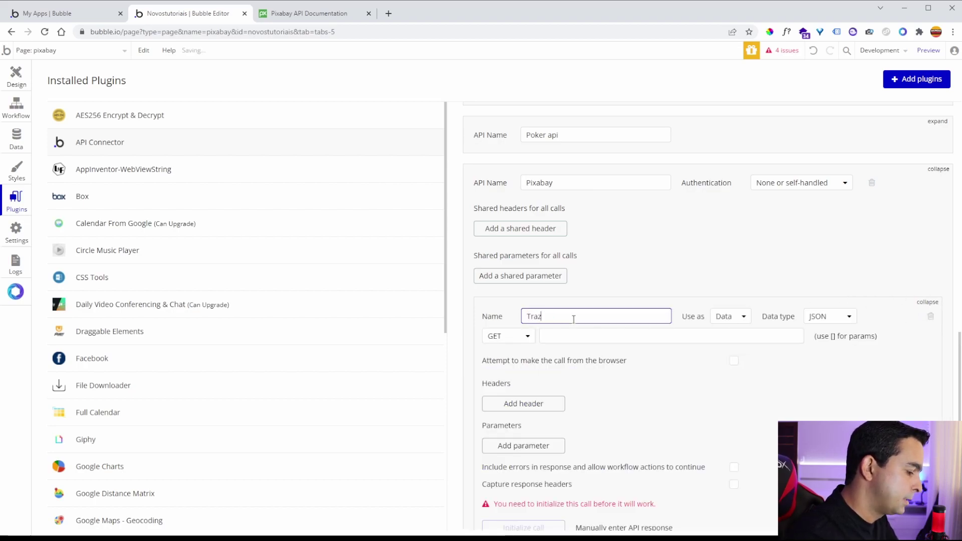
{"action": "type", "text": "er imagens"}
{"action": "left_click", "coordinate": [568, 337]}
{"action": "type", "text": "https://pixabay.com/api/"}
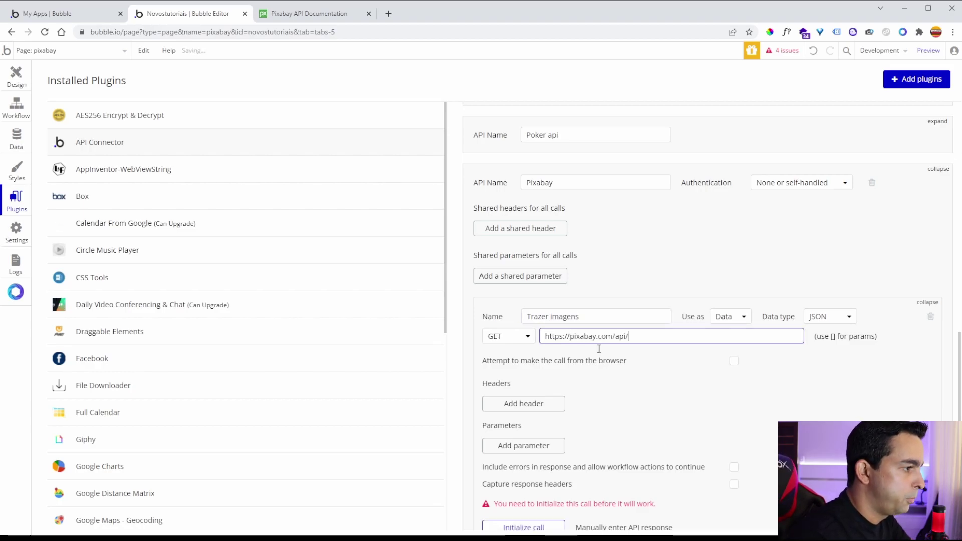
{"action": "left_click", "coordinate": [634, 377]}
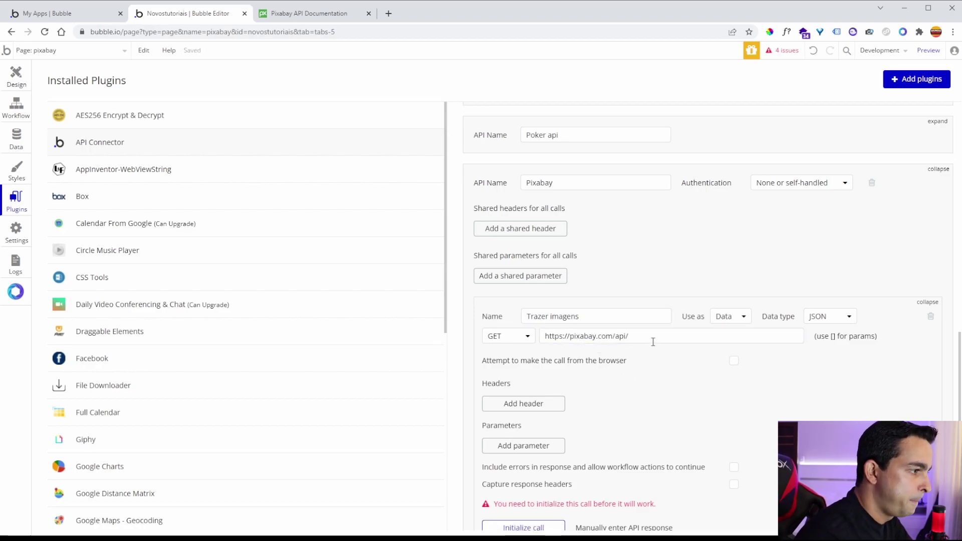
Step: Add four empty parameters to the "Trazer imagens" call
{"action": "scroll", "coordinate": [634, 321], "scroll_direction": "down", "scroll_amount": 1}
{"action": "scroll", "coordinate": [647, 282], "scroll_direction": "down", "scroll_amount": 1}
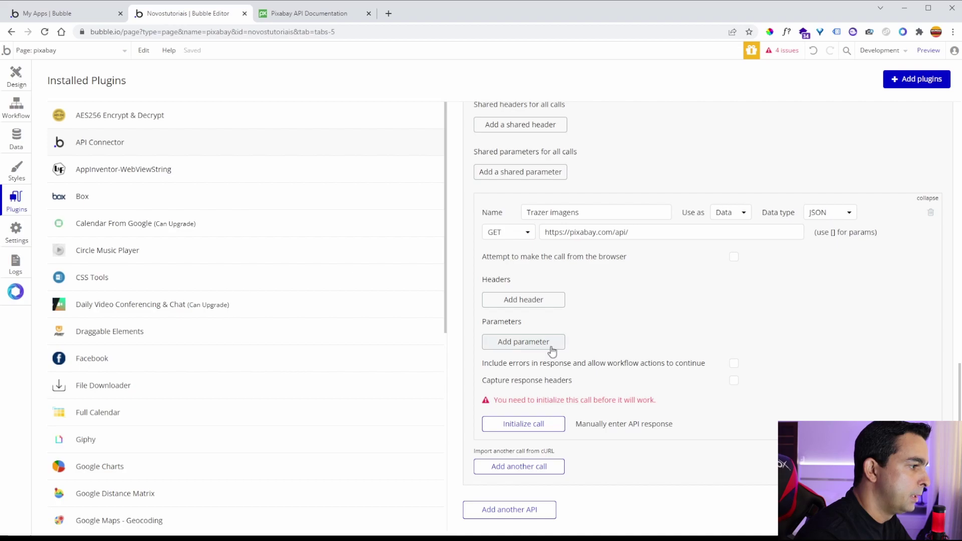
{"action": "left_click", "coordinate": [550, 345]}
{"action": "left_click", "coordinate": [542, 342]}
{"action": "left_click", "coordinate": [556, 360]}
{"action": "left_click", "coordinate": [554, 381]}
Step: Copy the orientation parameter name from the Pixabay documentation into the first parameter's key
{"action": "left_click", "coordinate": [322, 15]}
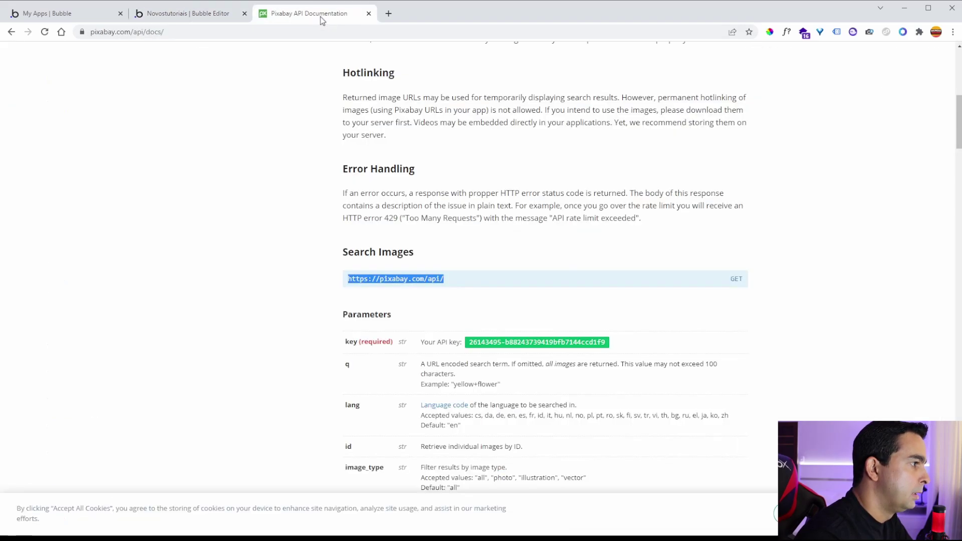
{"action": "scroll", "coordinate": [604, 292], "scroll_direction": "down", "scroll_amount": 2}
{"action": "left_click", "coordinate": [602, 330]}
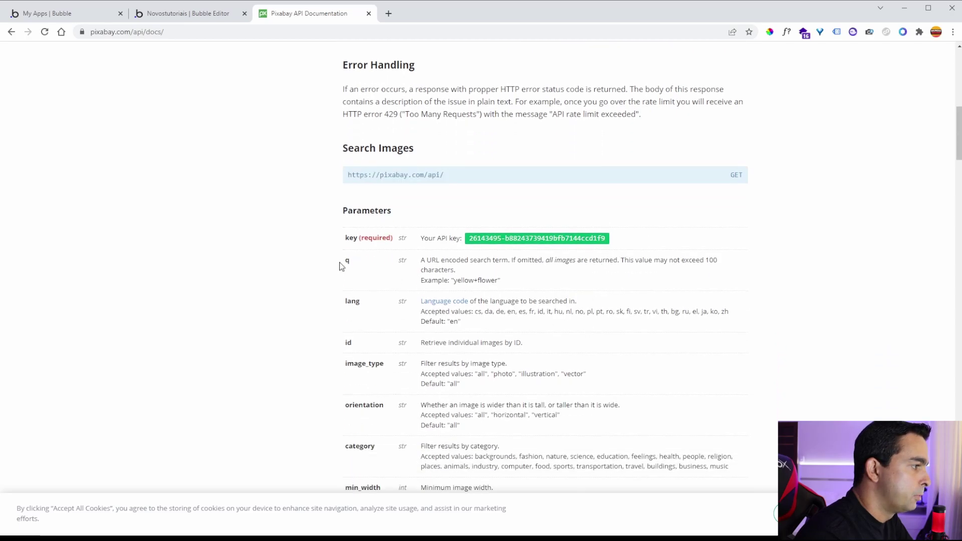
{"action": "scroll", "coordinate": [525, 293], "scroll_direction": "down", "scroll_amount": 1}
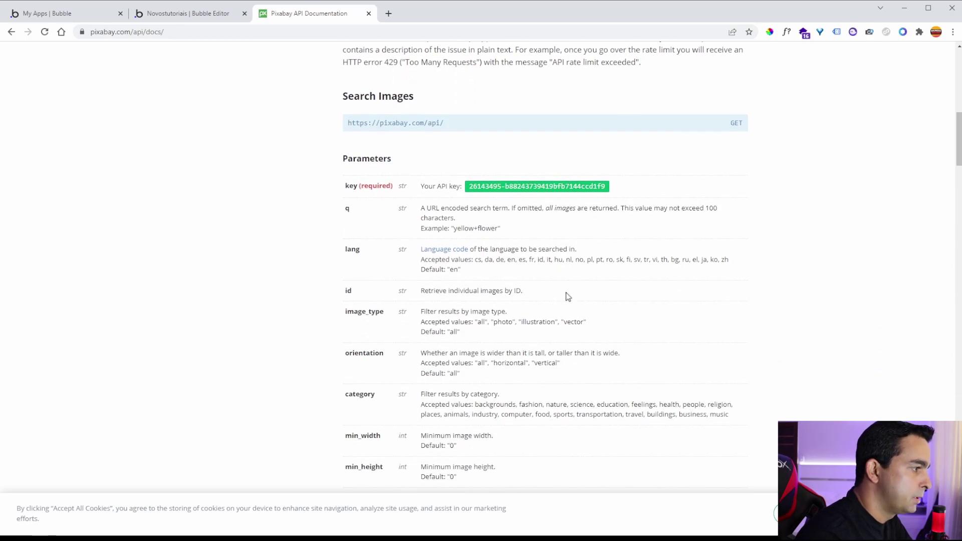
{"action": "scroll", "coordinate": [568, 297], "scroll_direction": "down", "scroll_amount": 1}
{"action": "scroll", "coordinate": [442, 269], "scroll_direction": "down", "scroll_amount": 1}
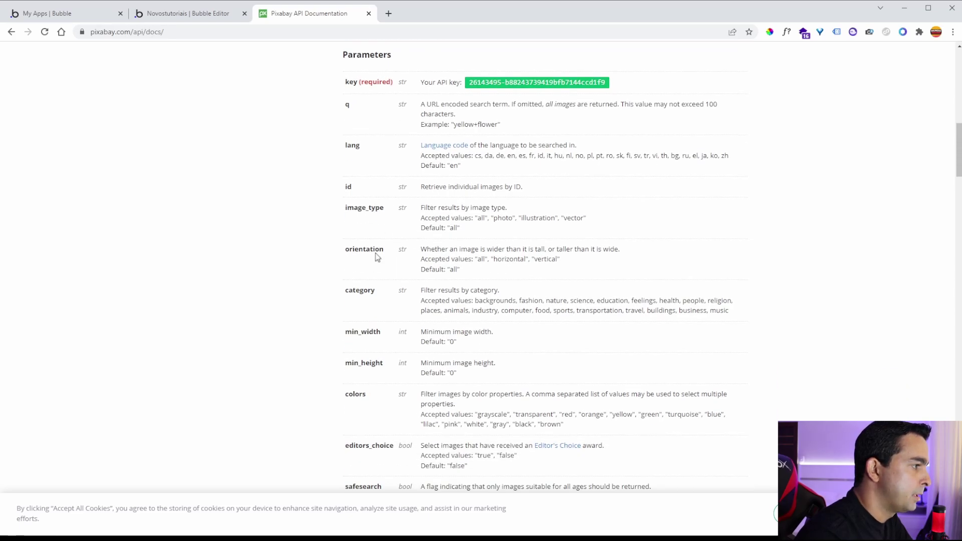
{"action": "left_click_drag", "start_coordinate": [346, 250], "coordinate": [387, 253]}
{"action": "key", "text": "ctrl+c"}
{"action": "left_click", "coordinate": [200, 14]}
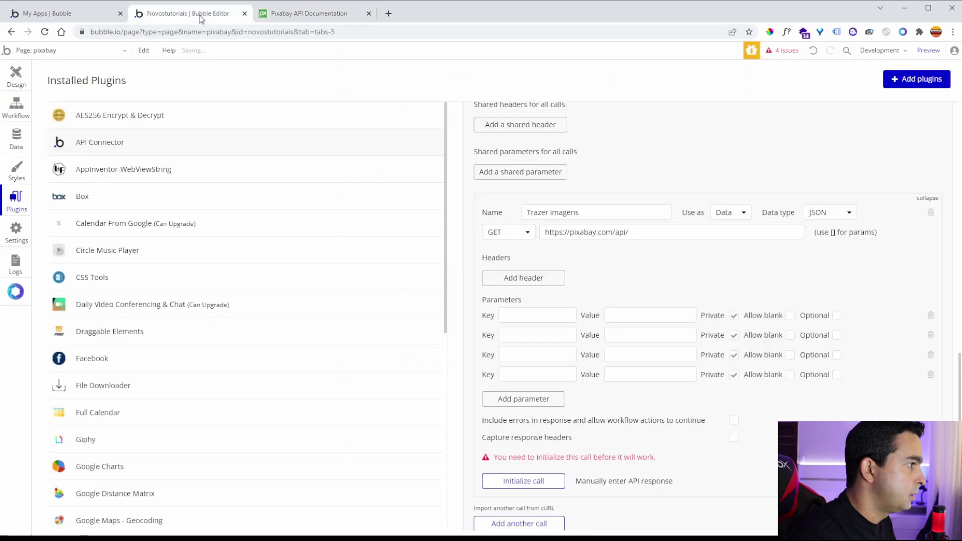
{"action": "left_click", "coordinate": [521, 319]}
{"action": "key", "text": "ctrl+v"}
Step: Set the orientation parameter's value to "horizontal", copied from the accepted values in the Pixabay documentation
{"action": "left_click", "coordinate": [635, 315]}
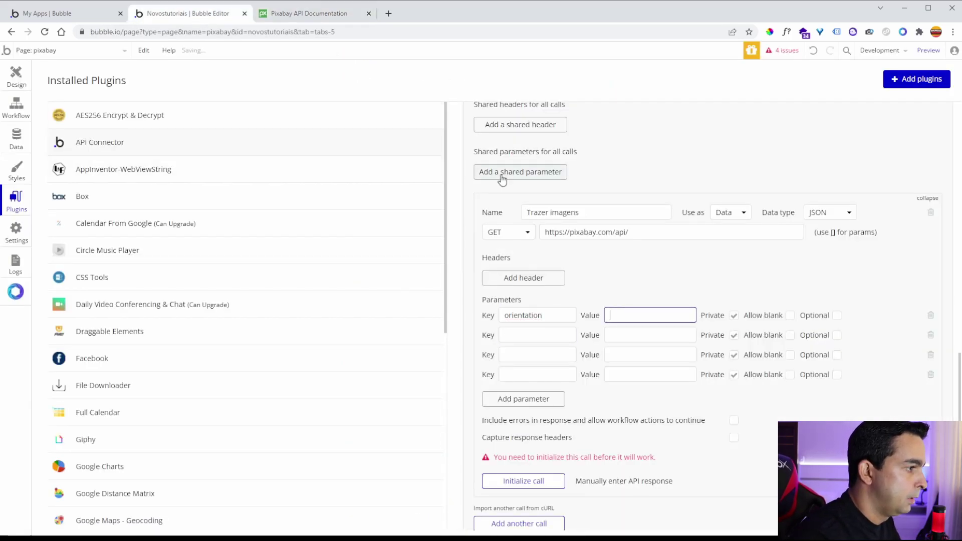
{"action": "left_click", "coordinate": [293, 16]}
{"action": "left_click_drag", "start_coordinate": [494, 259], "coordinate": [526, 260]}
{"action": "key", "text": "ctrl+c"}
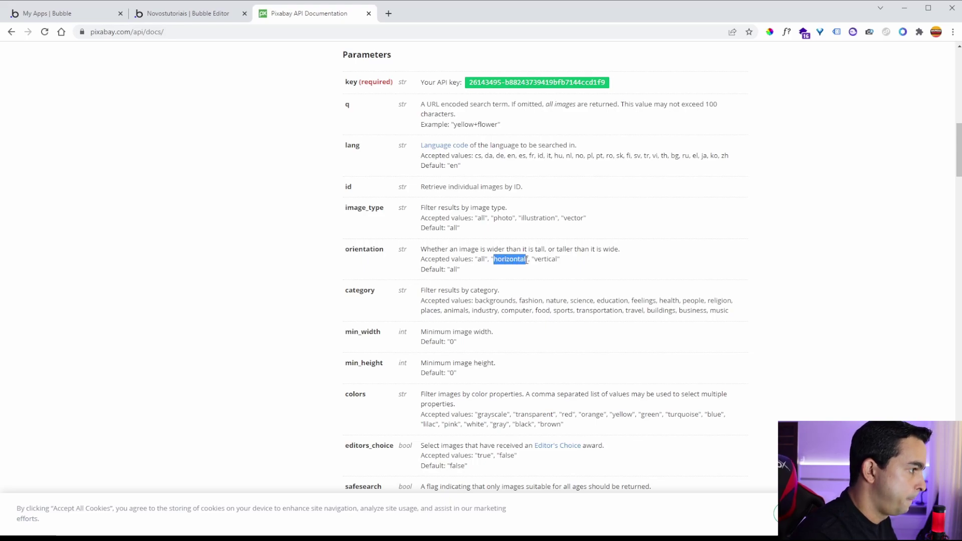
{"action": "left_click", "coordinate": [183, 14]}
{"action": "left_click", "coordinate": [639, 314]}
{"action": "key", "text": "ctrl+v"}
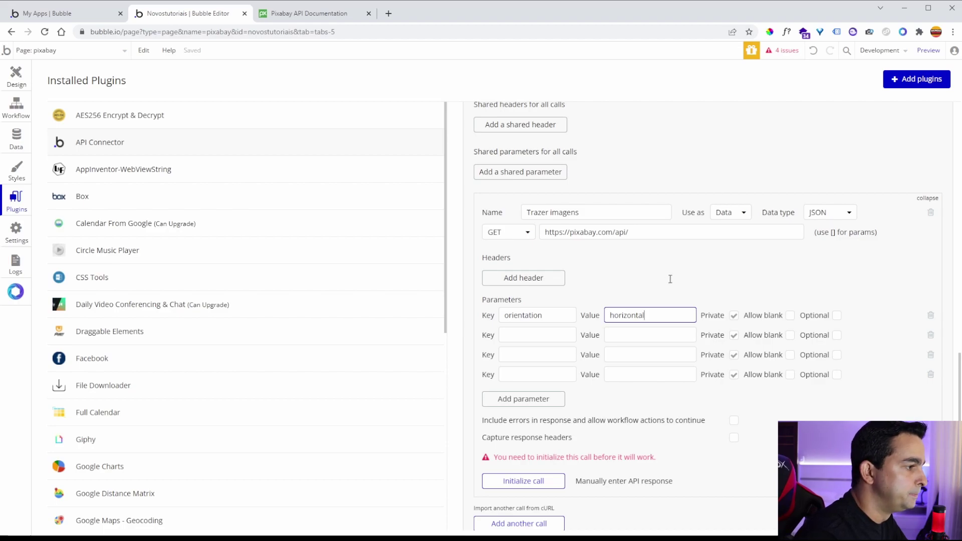
Step: Copy the category parameter name from the Pixabay documentation into the second parameter's key and make that parameter non-private
{"action": "left_click", "coordinate": [324, 15]}
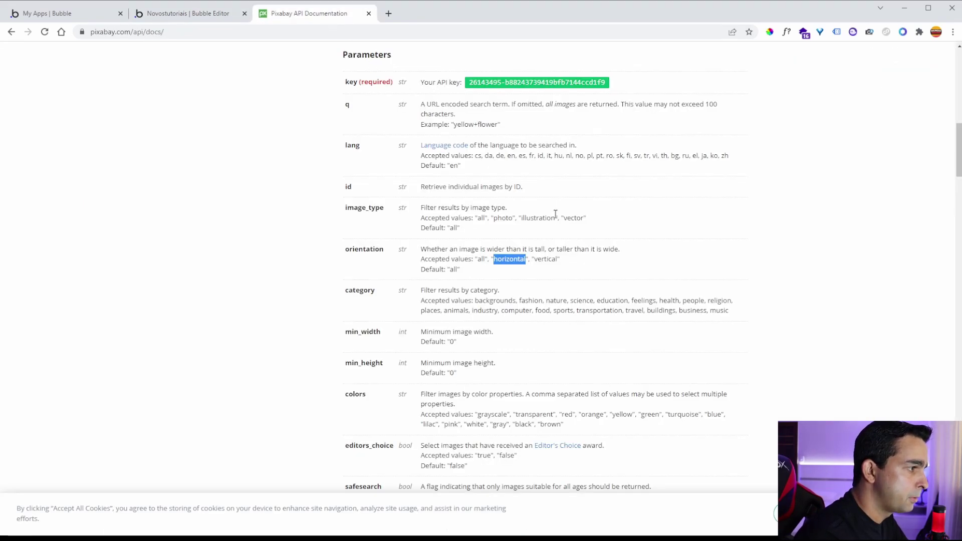
{"action": "left_click", "coordinate": [516, 283]}
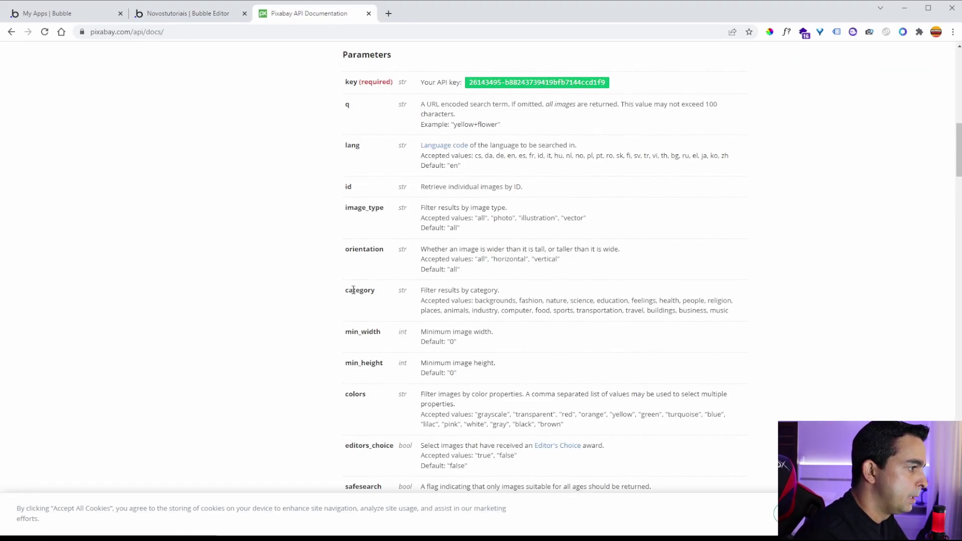
{"action": "left_click_drag", "start_coordinate": [345, 290], "coordinate": [378, 296]}
{"action": "key", "text": "ctrl+c"}
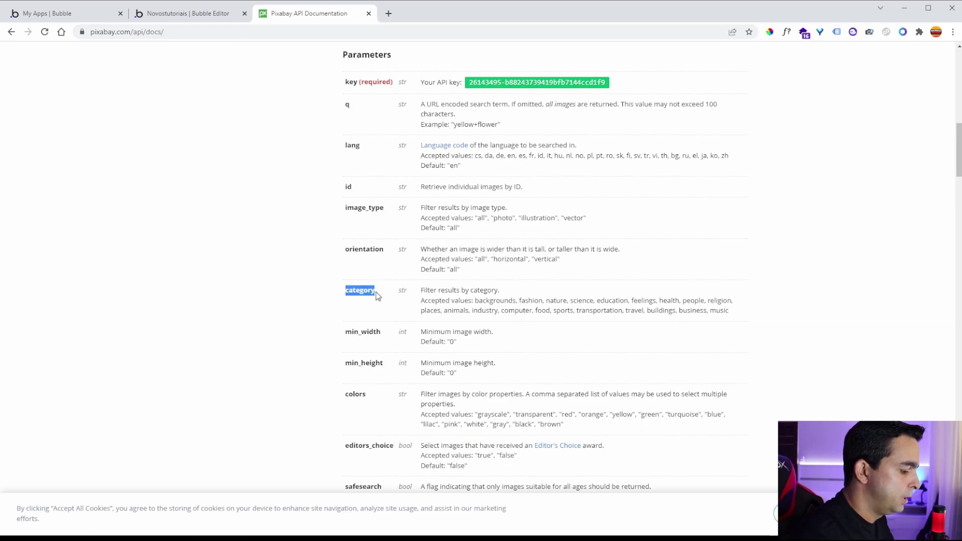
{"action": "left_click", "coordinate": [200, 13]}
{"action": "left_click", "coordinate": [532, 335]}
{"action": "key", "text": "ctrl+v"}
{"action": "left_click", "coordinate": [625, 335]}
{"action": "left_click", "coordinate": [734, 335]}
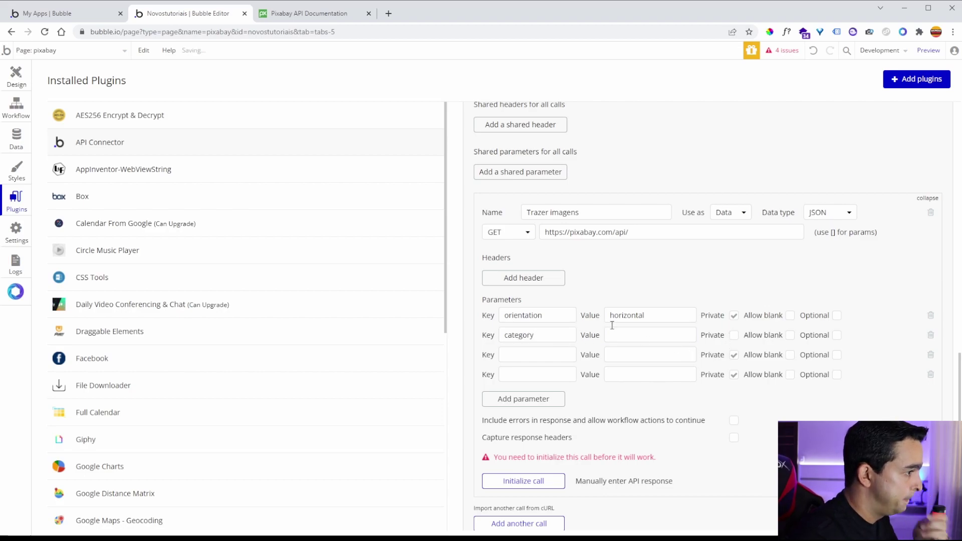
Step: Set the category parameter's value to "backgrounds", copied from the accepted values in the Pixabay documentation
{"action": "left_click", "coordinate": [323, 12]}
{"action": "left_click_drag", "start_coordinate": [475, 301], "coordinate": [514, 301]}
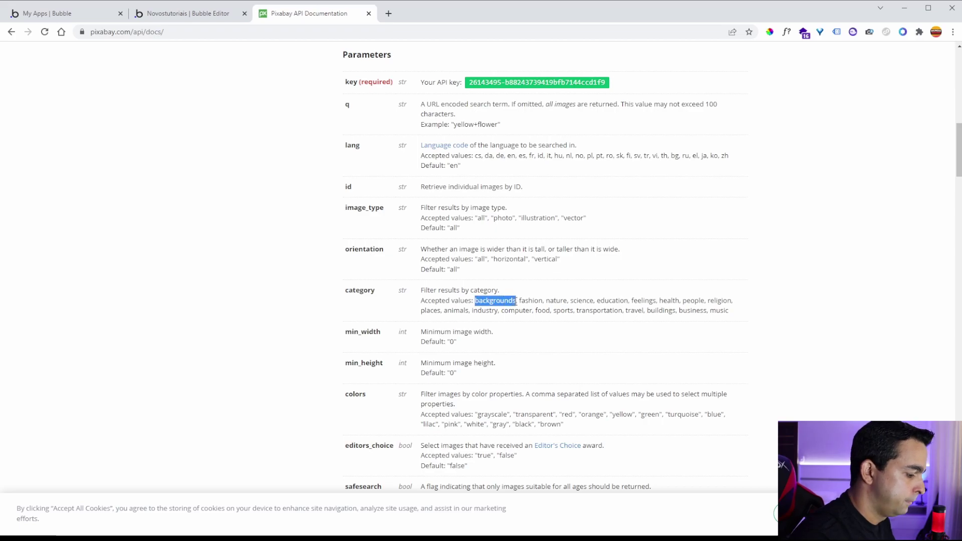
{"action": "left_click", "coordinate": [153, 14]}
{"action": "left_click", "coordinate": [648, 336]}
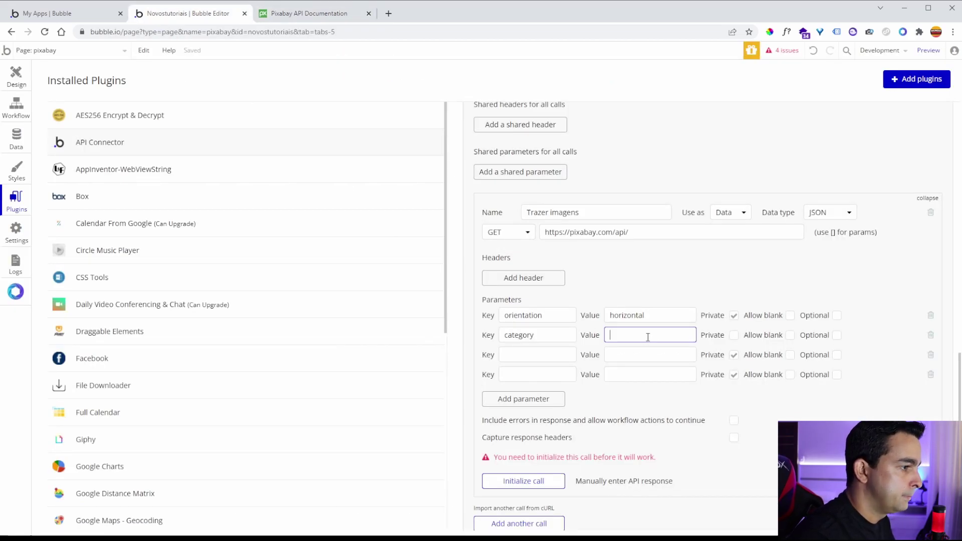
{"action": "type", "text": "backgrounds"}
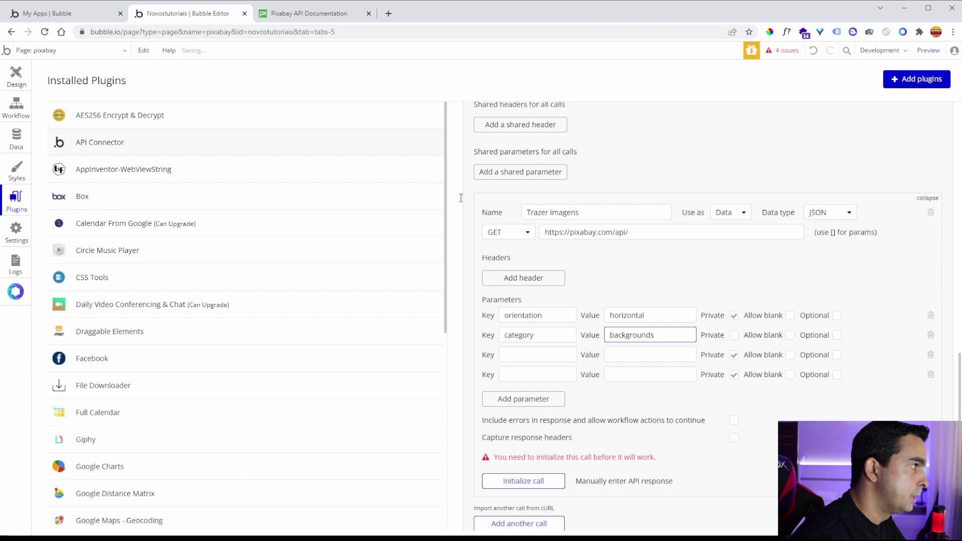
Step: Find the pagination parameter in the Pixabay documentation and enter "page" as the third parameter's key
{"action": "left_click", "coordinate": [300, 15]}
{"action": "left_click", "coordinate": [581, 347]}
{"action": "scroll", "coordinate": [542, 303], "scroll_direction": "down", "scroll_amount": 2}
{"action": "scroll", "coordinate": [513, 277], "scroll_direction": "down", "scroll_amount": 2}
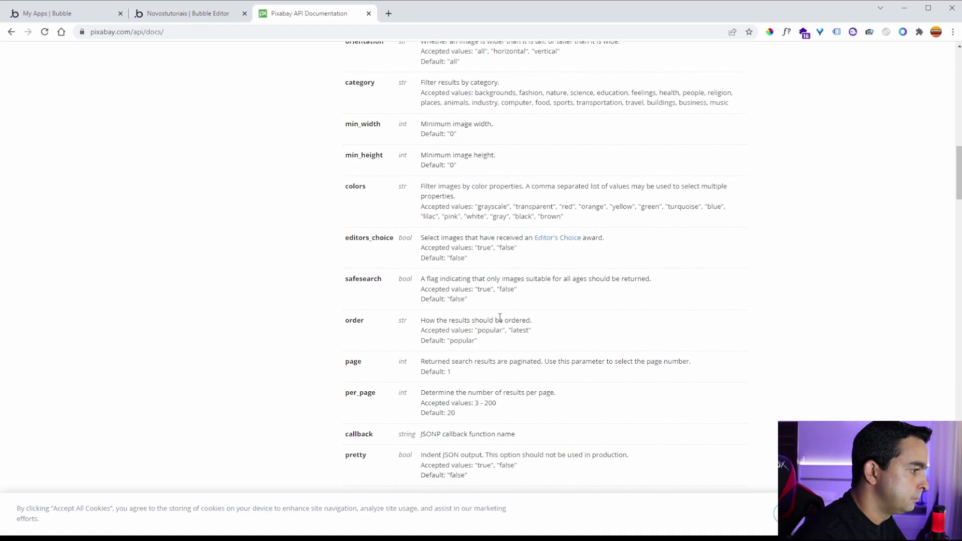
{"action": "scroll", "coordinate": [500, 317], "scroll_direction": "down", "scroll_amount": 1}
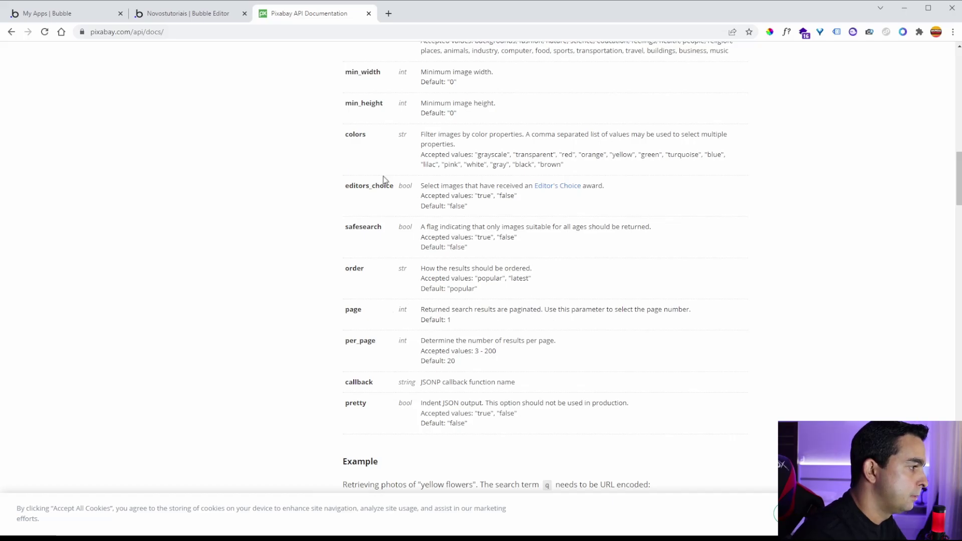
{"action": "left_click", "coordinate": [181, 13]}
{"action": "left_click", "coordinate": [539, 362]}
{"action": "type", "text": "page"}
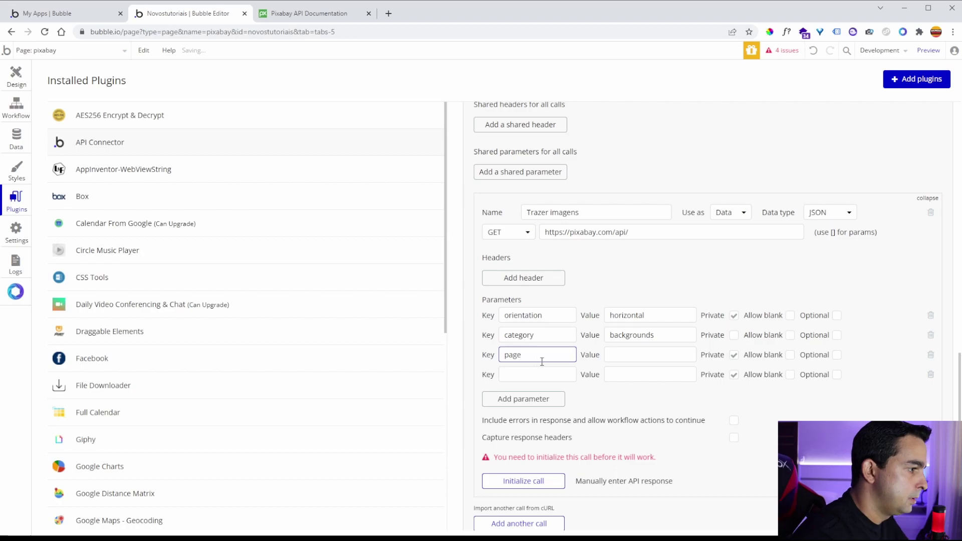
Step: Check the paging parameters in the Pixabay documentation and enter "per_page" as the fourth parameter's key
{"action": "left_click", "coordinate": [321, 14]}
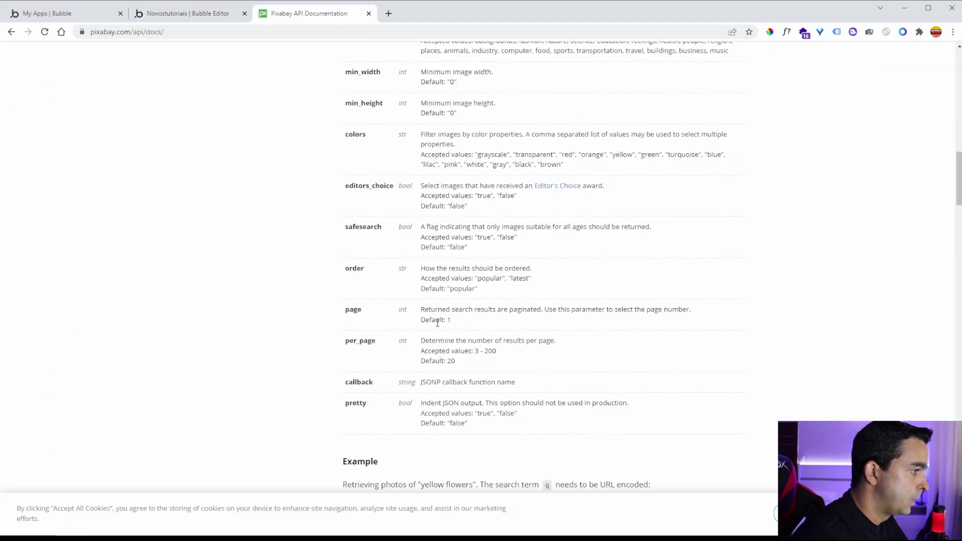
{"action": "left_click", "coordinate": [188, 14]}
{"action": "left_click", "coordinate": [536, 377]}
{"action": "type", "text": "per_page"}
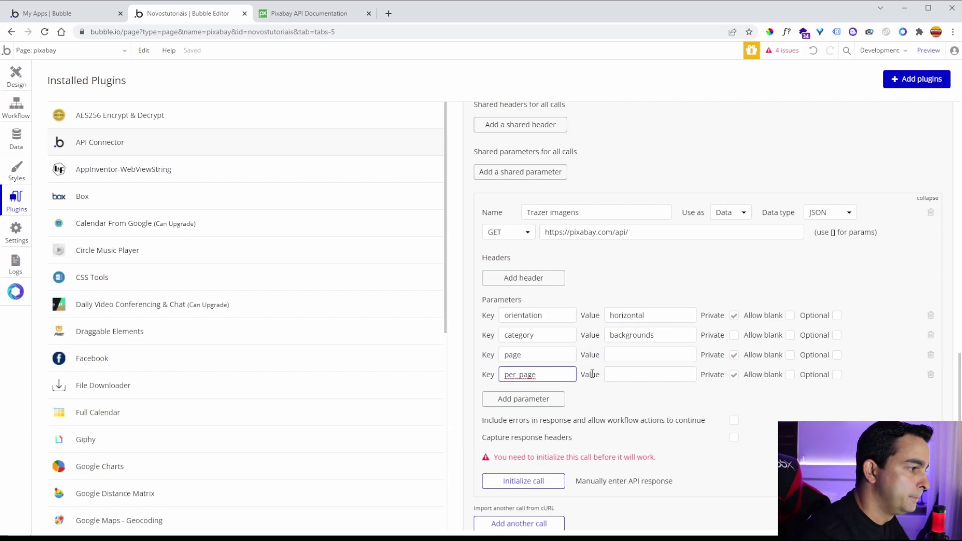
Step: Make the page and per_page parameters non-private, with per_page set to 20 and page set to 1
{"action": "left_click", "coordinate": [734, 355]}
{"action": "left_click", "coordinate": [734, 375]}
{"action": "left_click", "coordinate": [650, 375]}
{"action": "type", "text": "20"}
{"action": "left_click", "coordinate": [642, 359]}
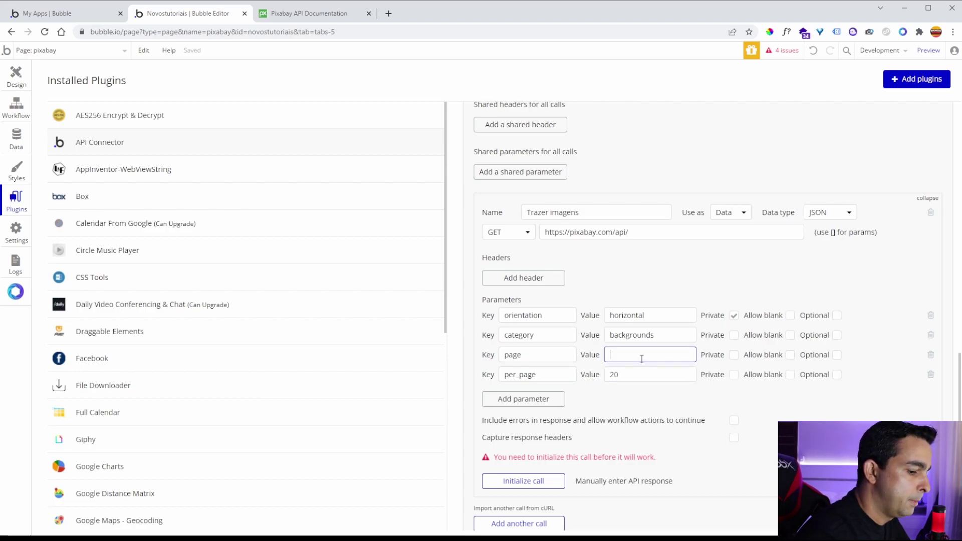
{"action": "left_click", "coordinate": [644, 404]}
Step: Try to initialize the "Trazer imagens" call
{"action": "scroll", "coordinate": [612, 394], "scroll_direction": "down", "scroll_amount": 1}
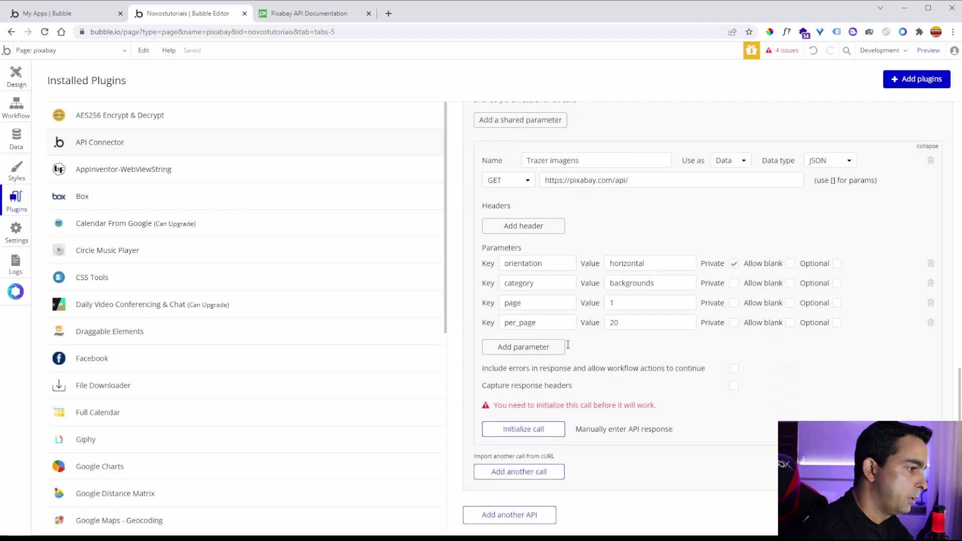
{"action": "left_click", "coordinate": [535, 430]}
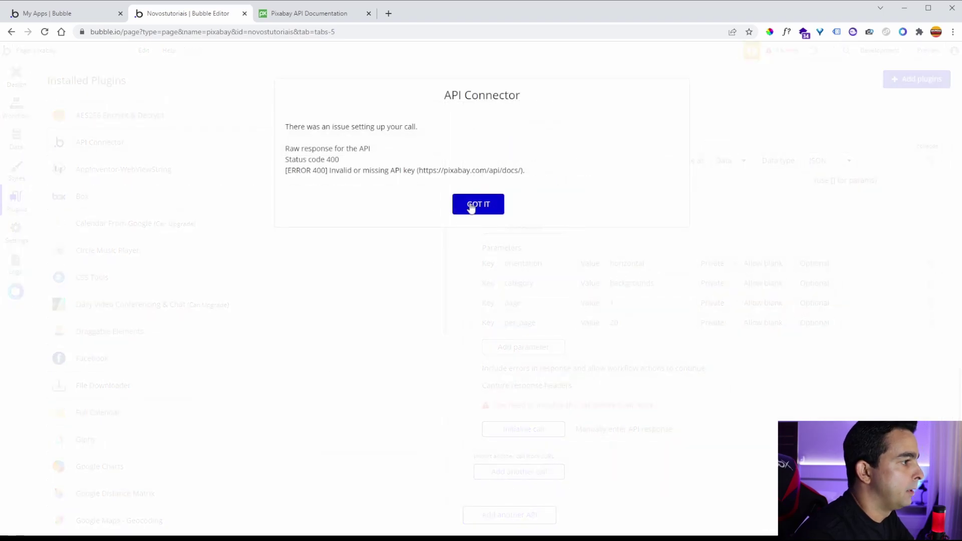
{"action": "left_click", "coordinate": [471, 206]}
Step: Examine the Pixabay documentation's parameter list and example request to see how the API key is passed in the URL
{"action": "left_click", "coordinate": [642, 186]}
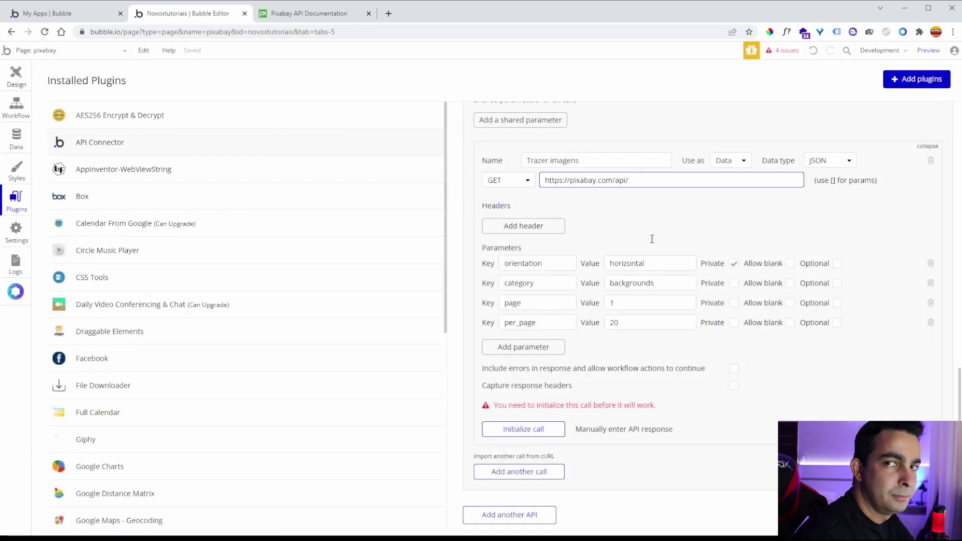
{"action": "left_click", "coordinate": [321, 14]}
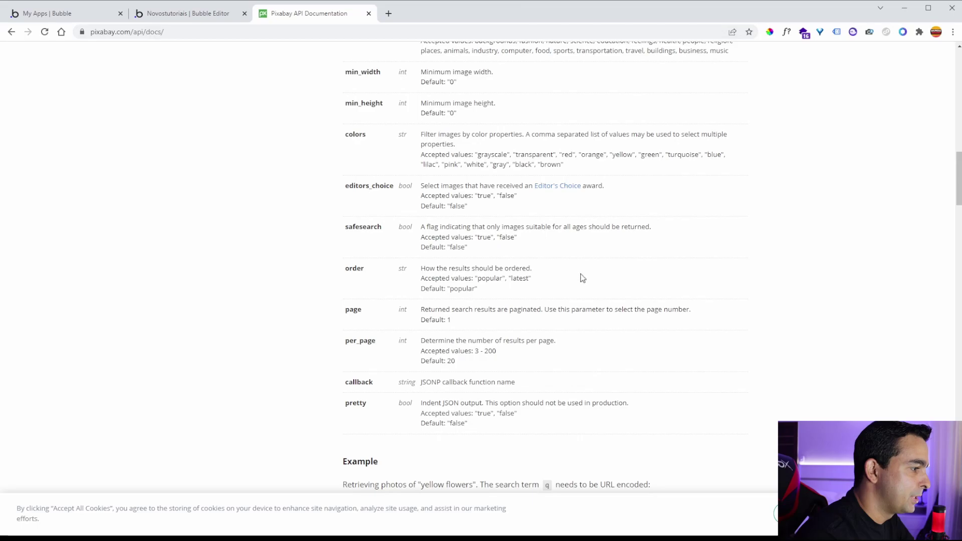
{"action": "scroll", "coordinate": [581, 278], "scroll_direction": "up", "scroll_amount": 5}
{"action": "scroll", "coordinate": [586, 296], "scroll_direction": "up", "scroll_amount": 3}
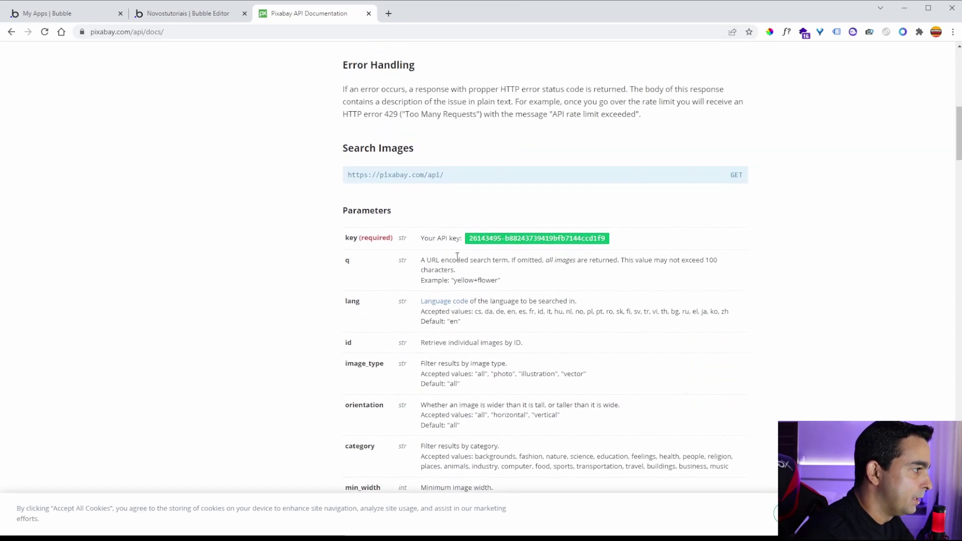
{"action": "scroll", "coordinate": [465, 251], "scroll_direction": "up", "scroll_amount": 10}
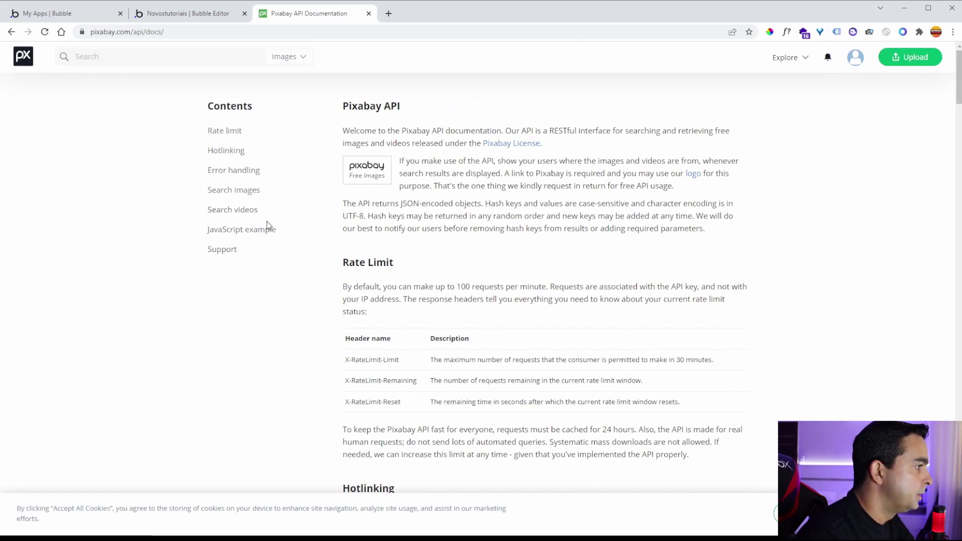
{"action": "scroll", "coordinate": [497, 255], "scroll_direction": "down", "scroll_amount": 7}
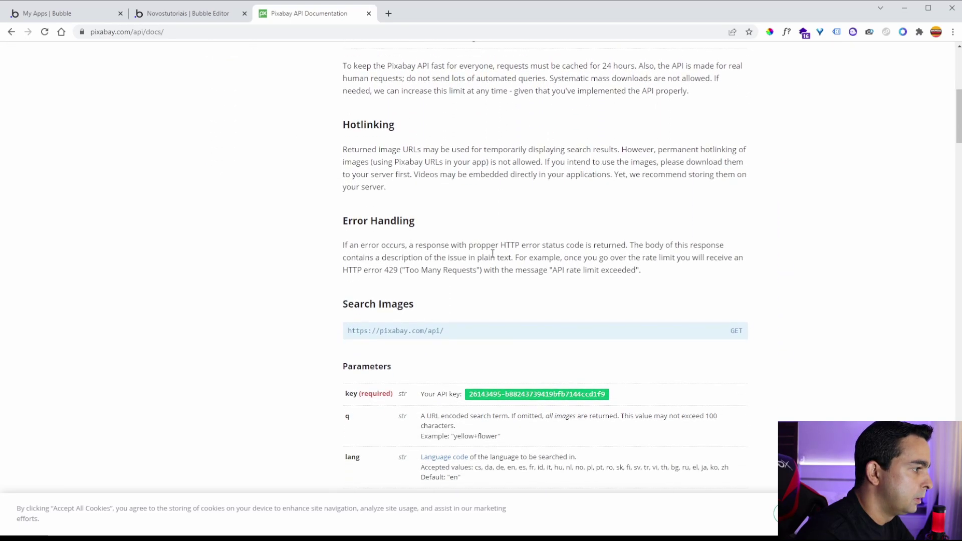
{"action": "scroll", "coordinate": [471, 260], "scroll_direction": "down", "scroll_amount": 14}
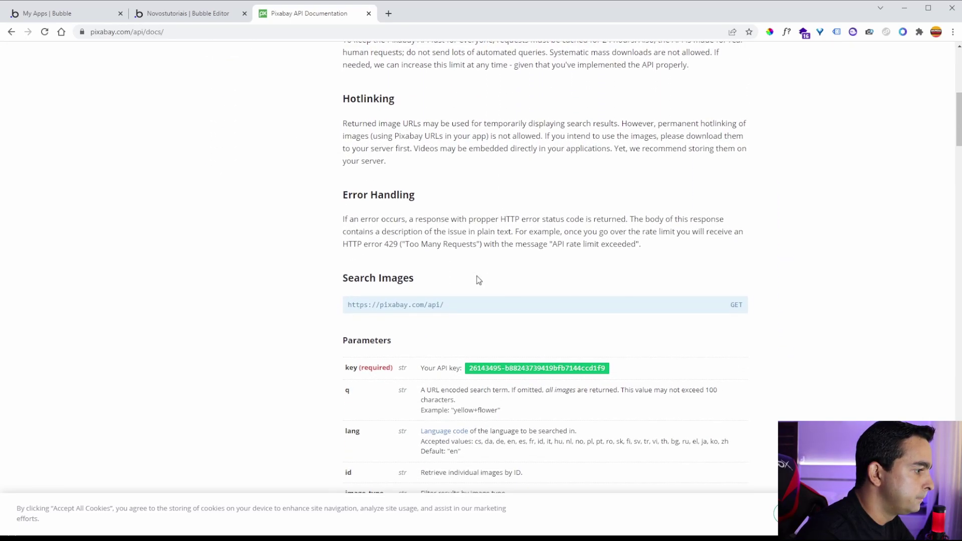
{"action": "scroll", "coordinate": [461, 277], "scroll_direction": "down", "scroll_amount": 4}
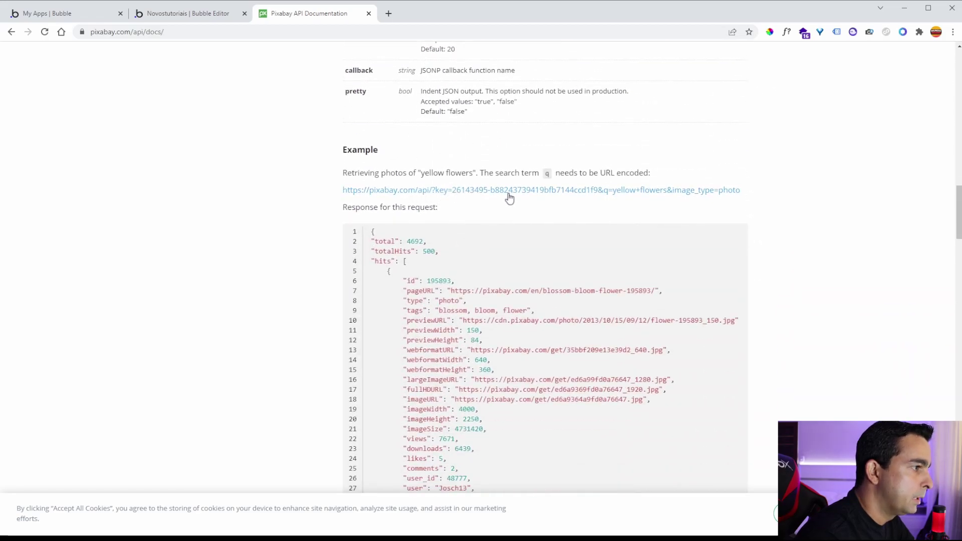
{"action": "scroll", "coordinate": [471, 150], "scroll_direction": "up", "scroll_amount": 2}
Step: Append "?key=" to the request URL of the "Trazer imagens" call in the Bubble editor
{"action": "left_click", "coordinate": [190, 13]}
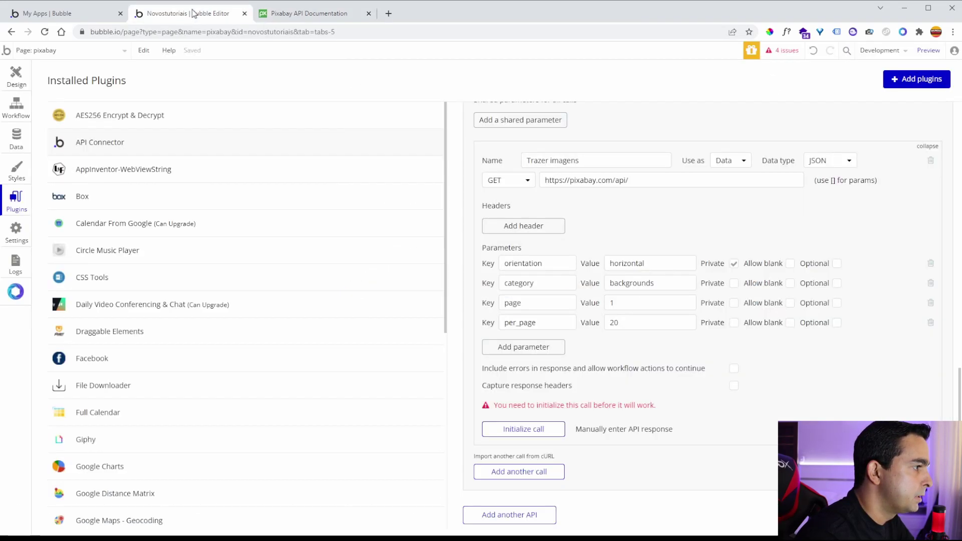
{"action": "left_click", "coordinate": [627, 180]}
{"action": "type", "text": "/"}
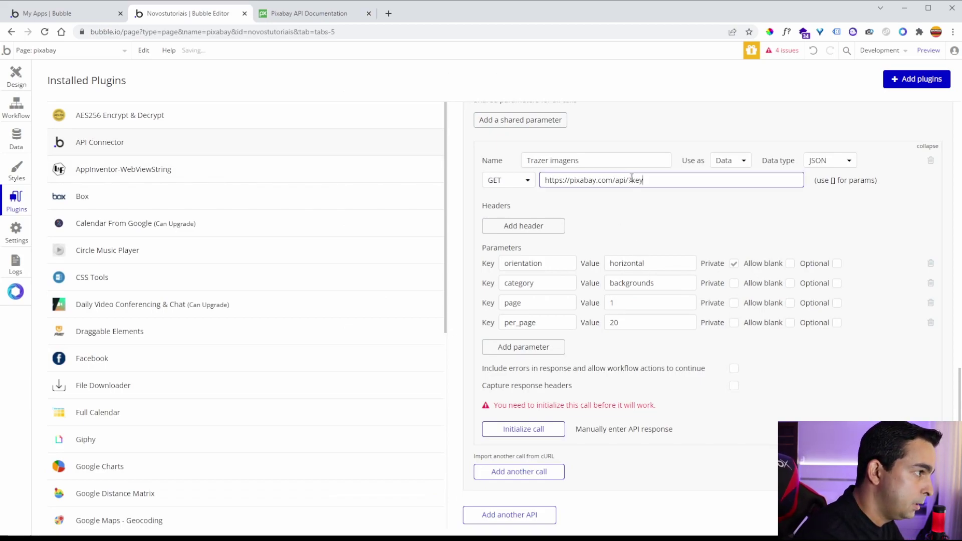
{"action": "type", "text": "?key="}
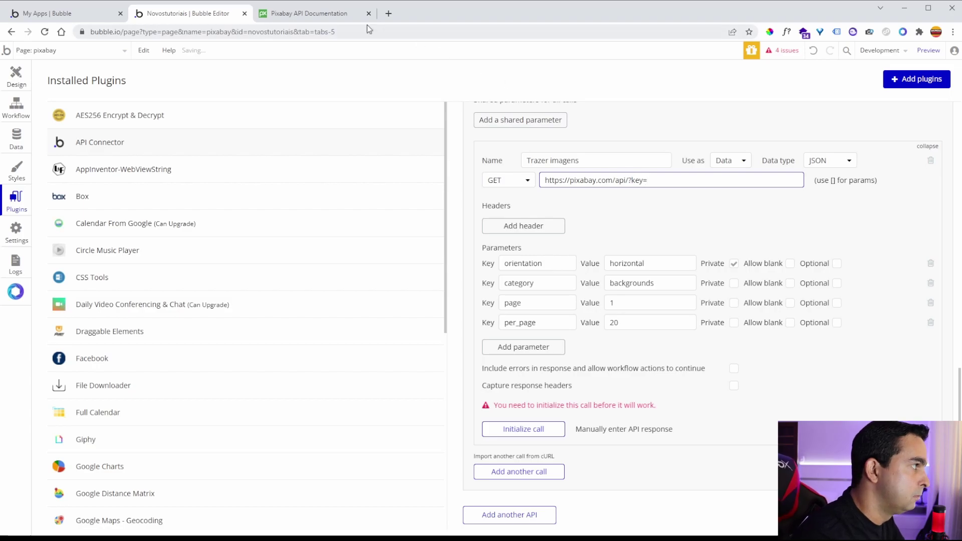
Step: Copy the API key from the Pixabay documentation and paste it at the end of the call's request URL
{"action": "left_click", "coordinate": [307, 13]}
{"action": "scroll", "coordinate": [517, 244], "scroll_direction": "up", "scroll_amount": 15}
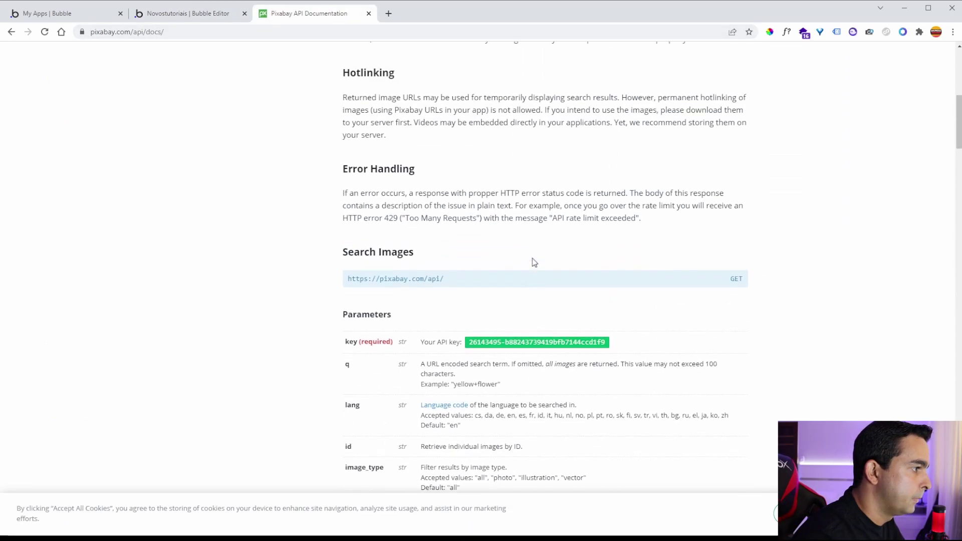
{"action": "left_click_drag", "start_coordinate": [470, 343], "coordinate": [604, 342]}
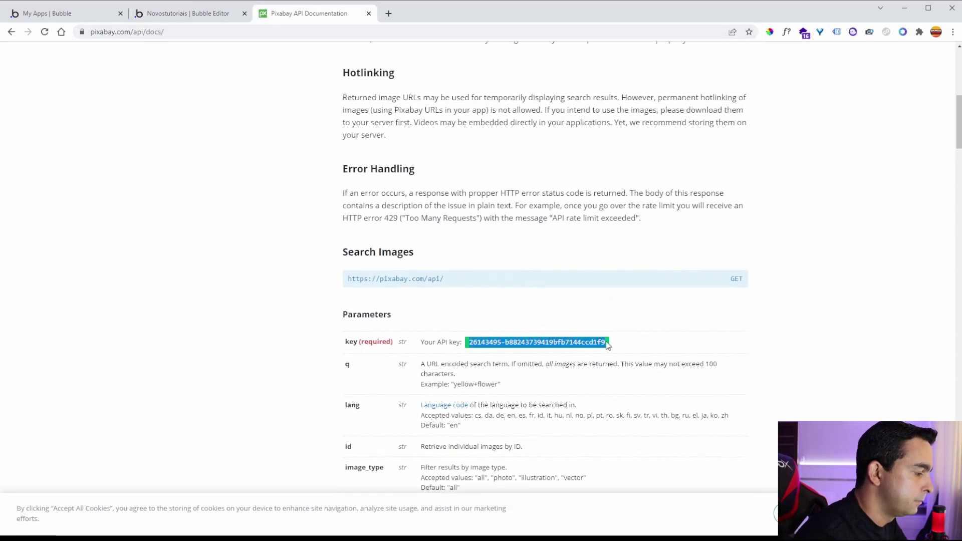
{"action": "left_click", "coordinate": [188, 13]}
{"action": "left_click", "coordinate": [665, 180]}
{"action": "key", "text": "ctrl+v"}
{"action": "left_click", "coordinate": [632, 224]}
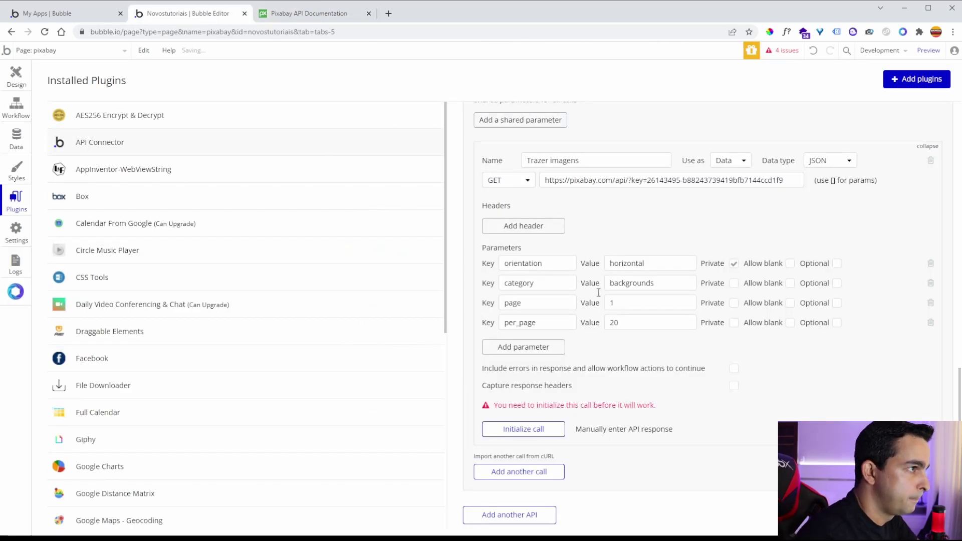
Step: Initialize the "Trazer imagens" call, and save the returned values after reviewing the image URL fields
{"action": "left_click", "coordinate": [543, 430]}
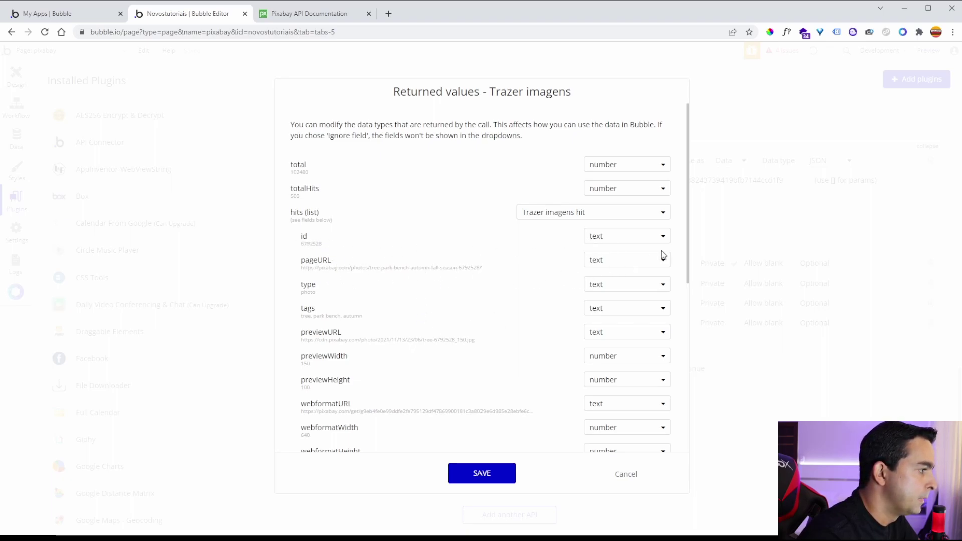
{"action": "left_click_drag", "start_coordinate": [690, 222], "coordinate": [690, 284]}
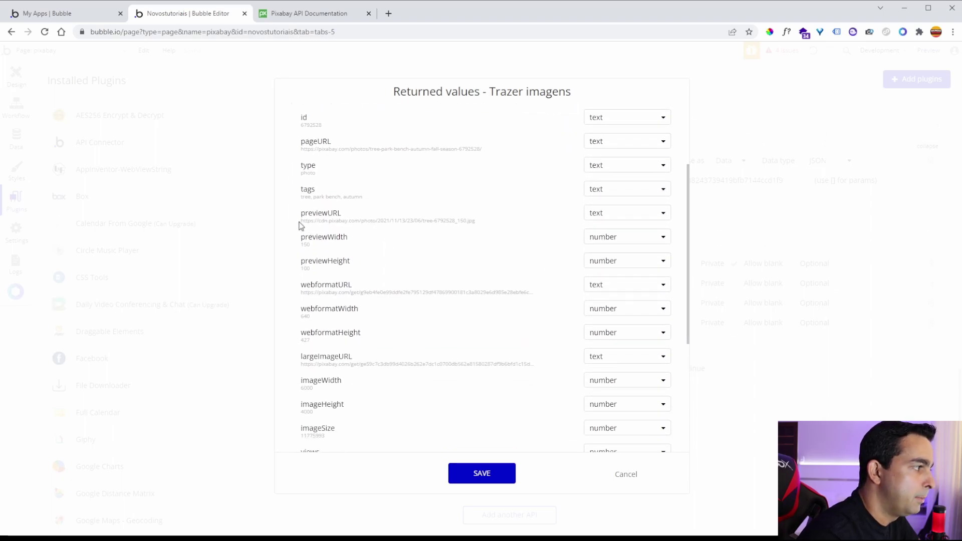
{"action": "left_click_drag", "start_coordinate": [306, 221], "coordinate": [470, 232]}
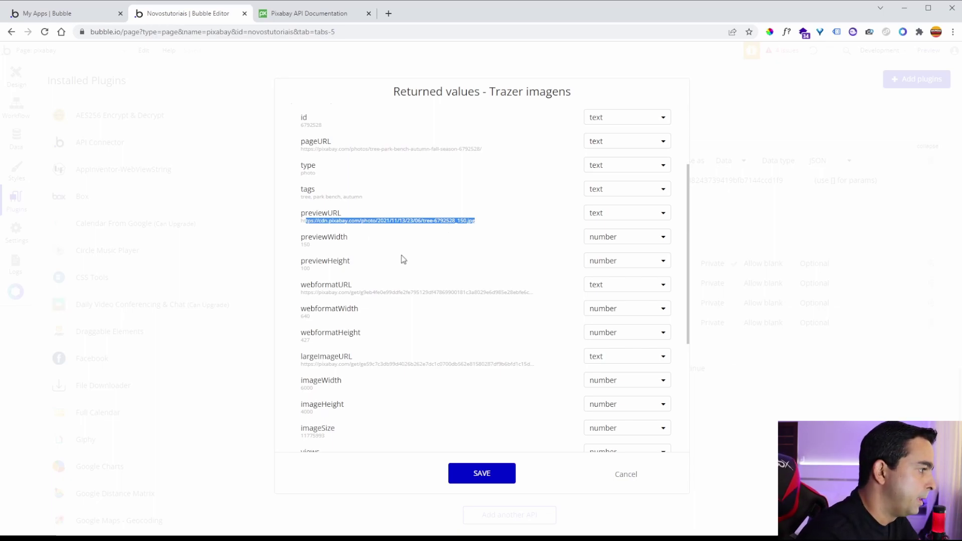
{"action": "scroll", "coordinate": [406, 255], "scroll_direction": "down", "scroll_amount": 1}
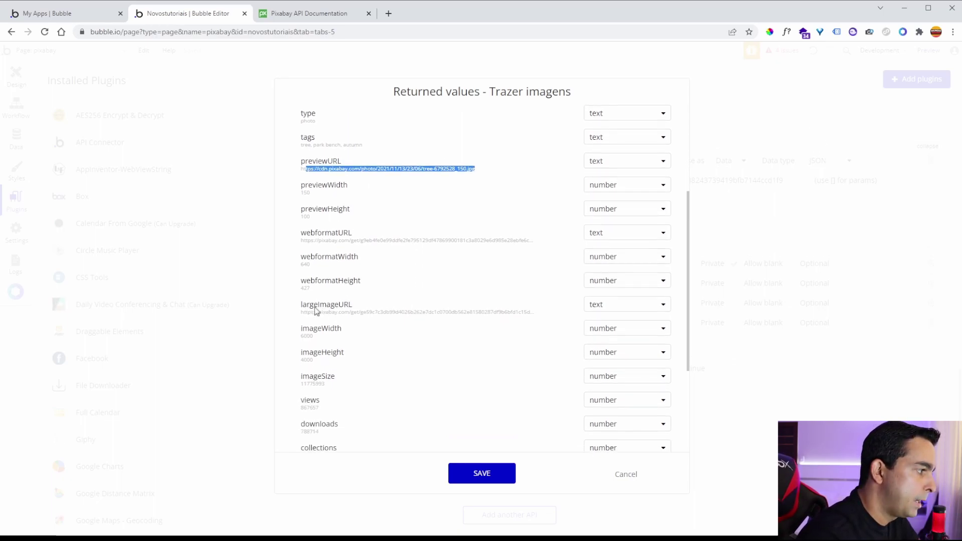
{"action": "left_click_drag", "start_coordinate": [301, 312], "coordinate": [521, 313]}
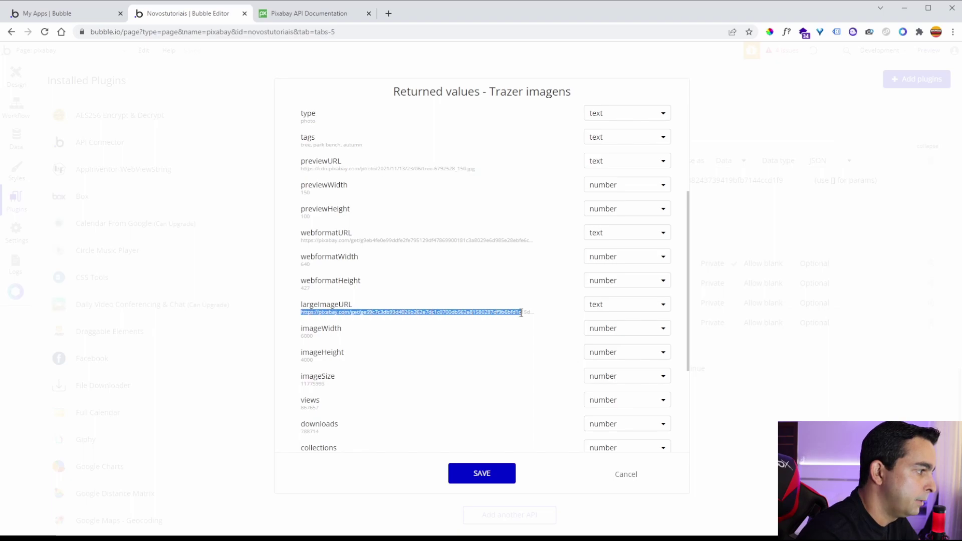
{"action": "scroll", "coordinate": [425, 302], "scroll_direction": "down", "scroll_amount": 3}
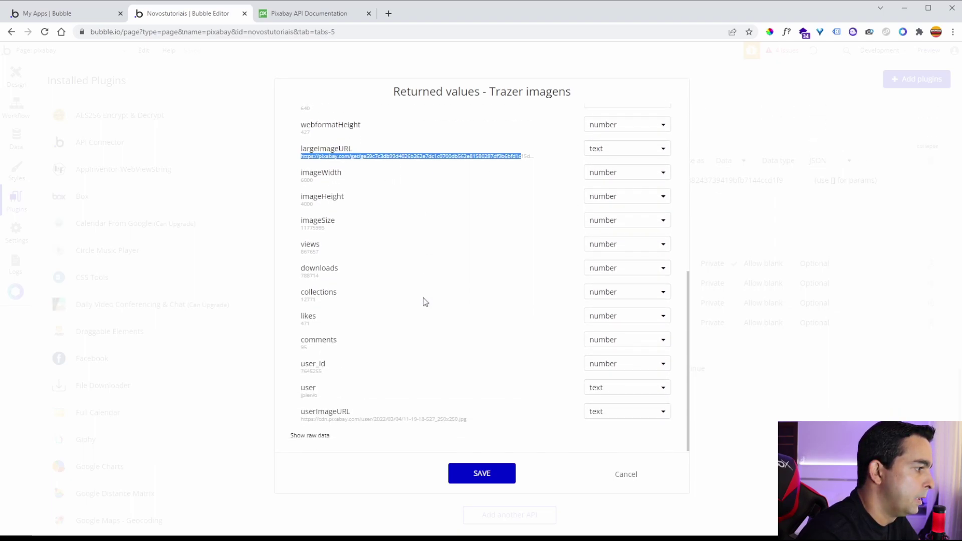
{"action": "left_click", "coordinate": [482, 474]}
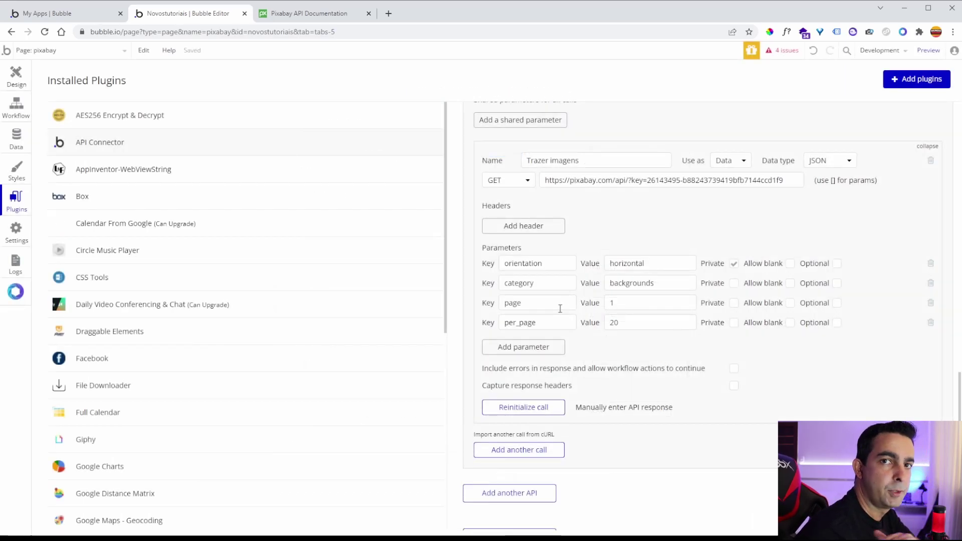
Step: Place a button about 305 by 89 px on the page's design, centred in the empty area below the header
{"action": "left_click", "coordinate": [24, 85]}
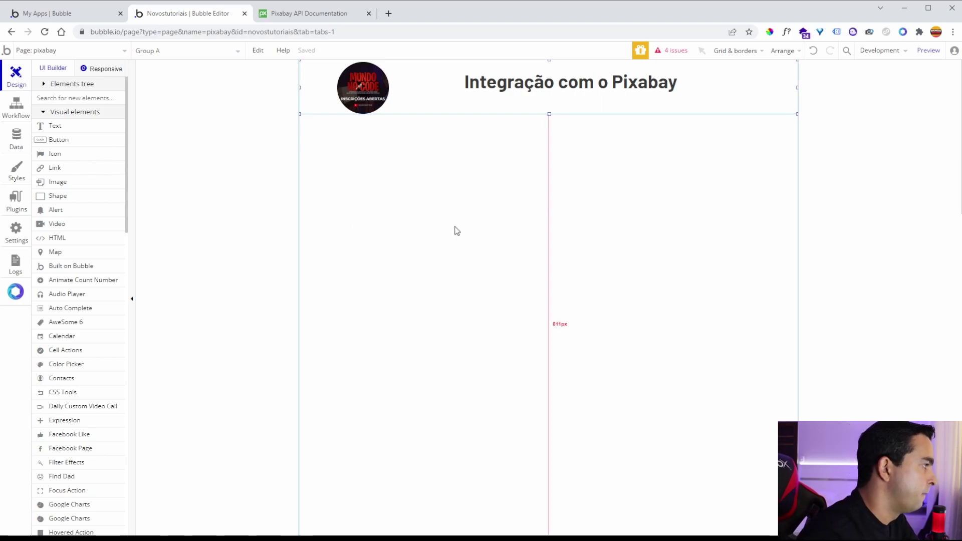
{"action": "left_click", "coordinate": [77, 145]}
{"action": "left_click_drag", "start_coordinate": [521, 230], "coordinate": [681, 276]}
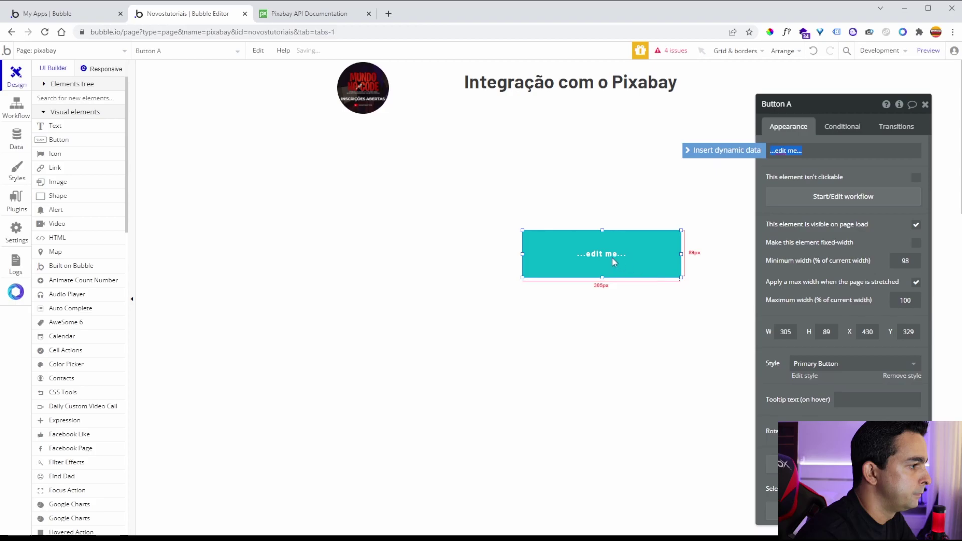
{"action": "left_click_drag", "start_coordinate": [613, 257], "coordinate": [572, 268]}
Step: Change the new button's label to "editar"
{"action": "left_click", "coordinate": [781, 152]}
{"action": "type", "text": "editar"}
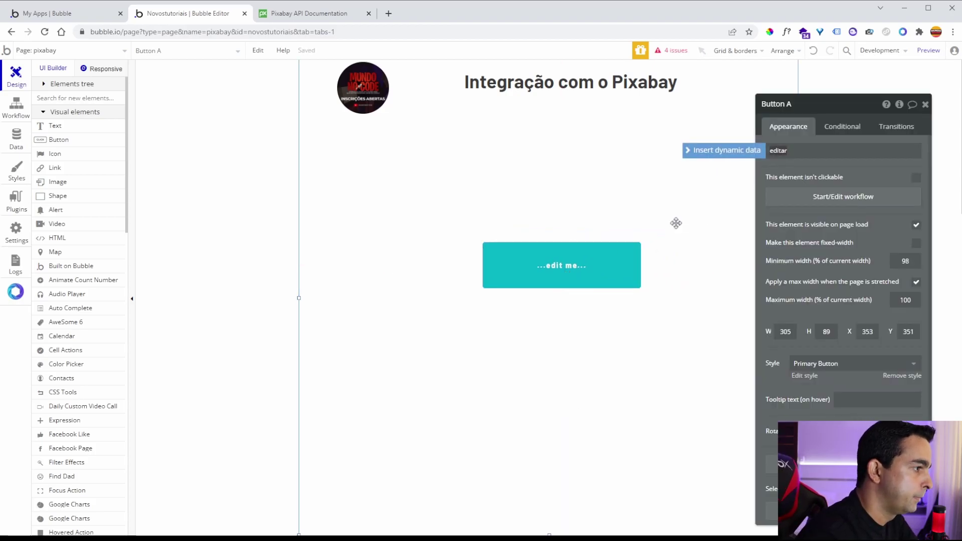
{"action": "left_click", "coordinate": [612, 225]}
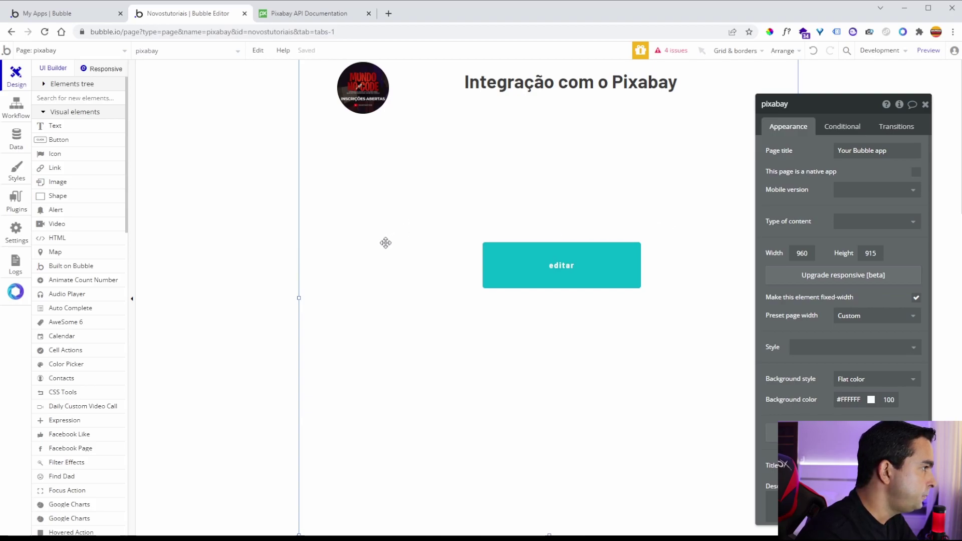
Step: Delete the "editar" button from the page
{"action": "left_click", "coordinate": [612, 275]}
{"action": "key", "text": "Delete"}
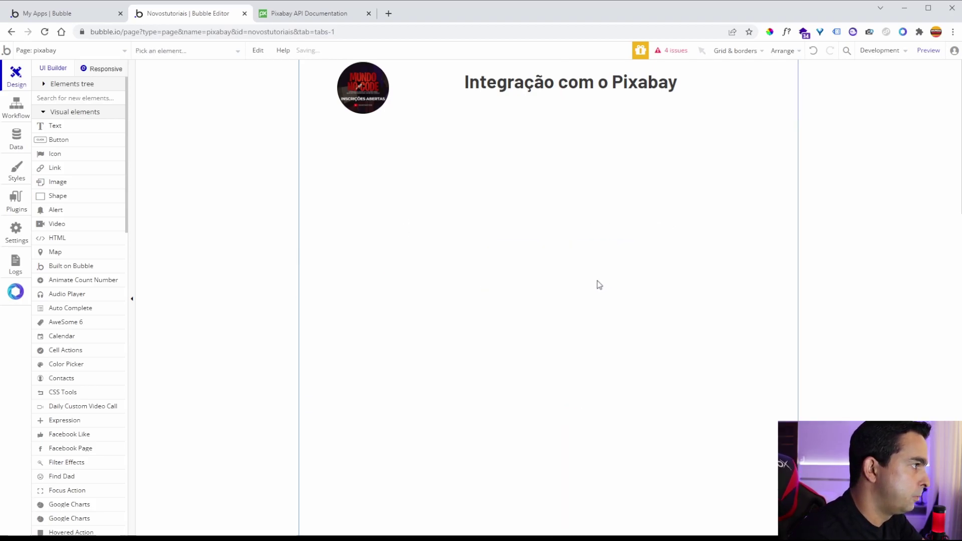
Step: Draw a repeating group below the header, sized to about 617 by 500 px and positioned at about X 270, Y 247
{"action": "scroll", "coordinate": [88, 273], "scroll_direction": "down", "scroll_amount": 3}
{"action": "scroll", "coordinate": [88, 273], "scroll_direction": "down", "scroll_amount": 8}
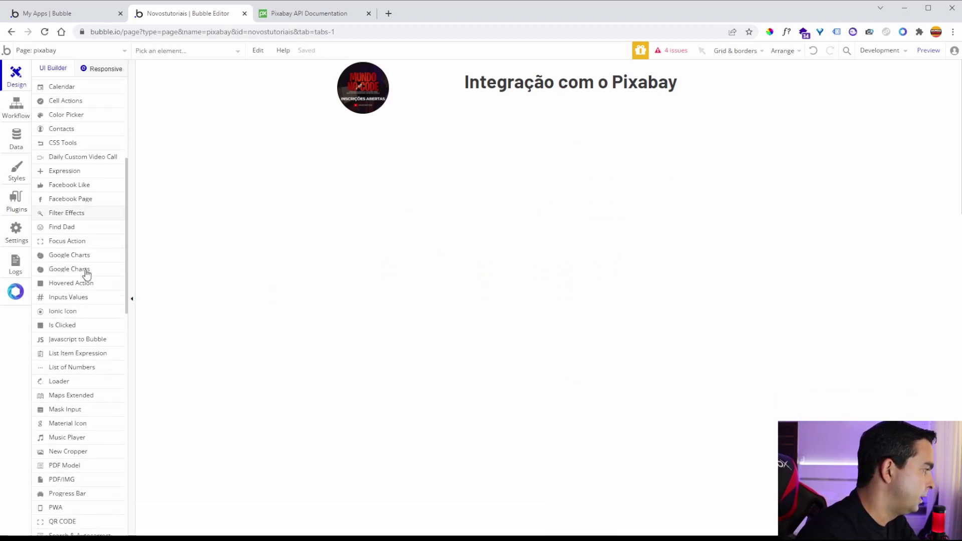
{"action": "scroll", "coordinate": [86, 274], "scroll_direction": "down", "scroll_amount": 2}
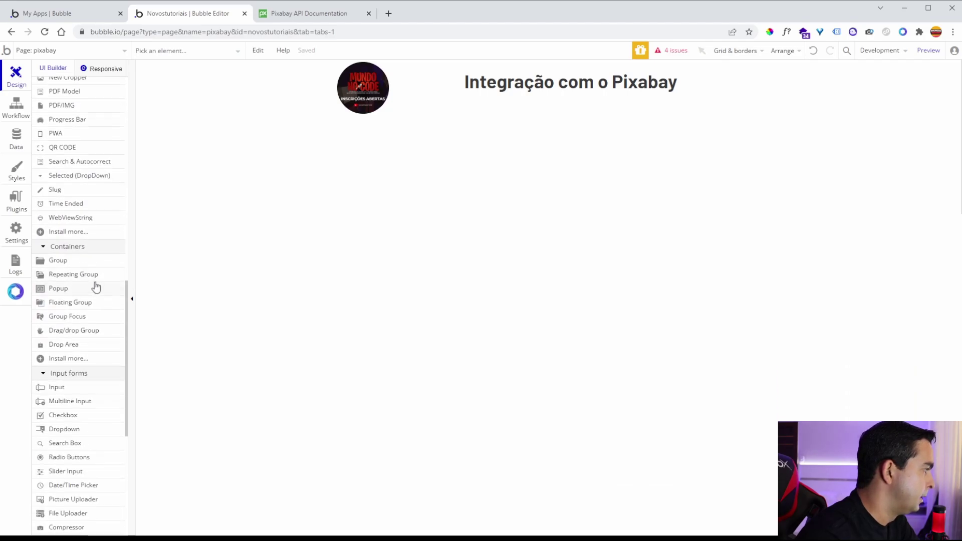
{"action": "left_click", "coordinate": [74, 274]}
{"action": "mouse_move", "coordinate": [349, 188]}
{"action": "left_mouse_down"}
{"action": "mouse_move", "coordinate": [638, 367]}
{"action": "mouse_move", "coordinate": [727, 406]}
{"action": "mouse_move", "coordinate": [745, 446]}
{"action": "left_mouse_up"}
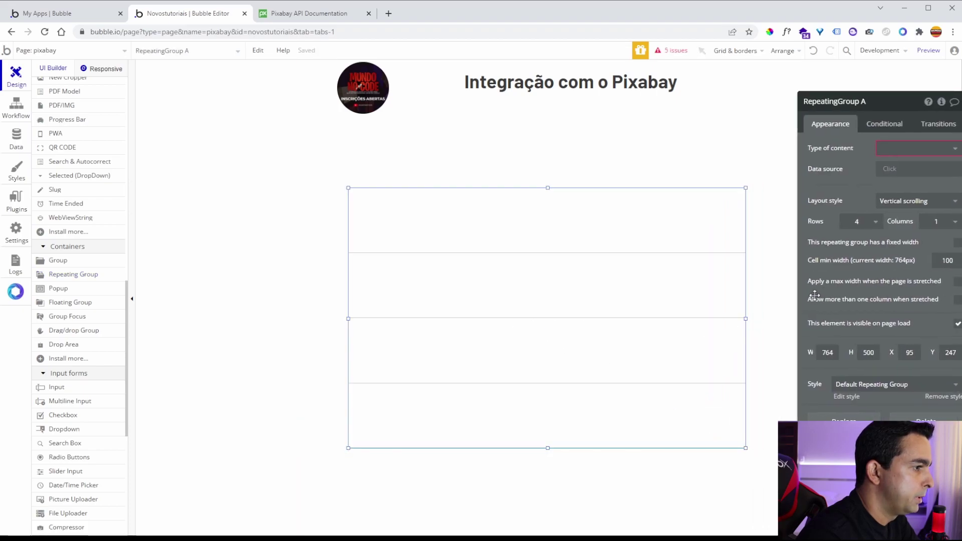
{"action": "left_click_drag", "start_coordinate": [348, 319], "coordinate": [425, 319]}
{"action": "left_click_drag", "start_coordinate": [505, 319], "coordinate": [521, 318]}
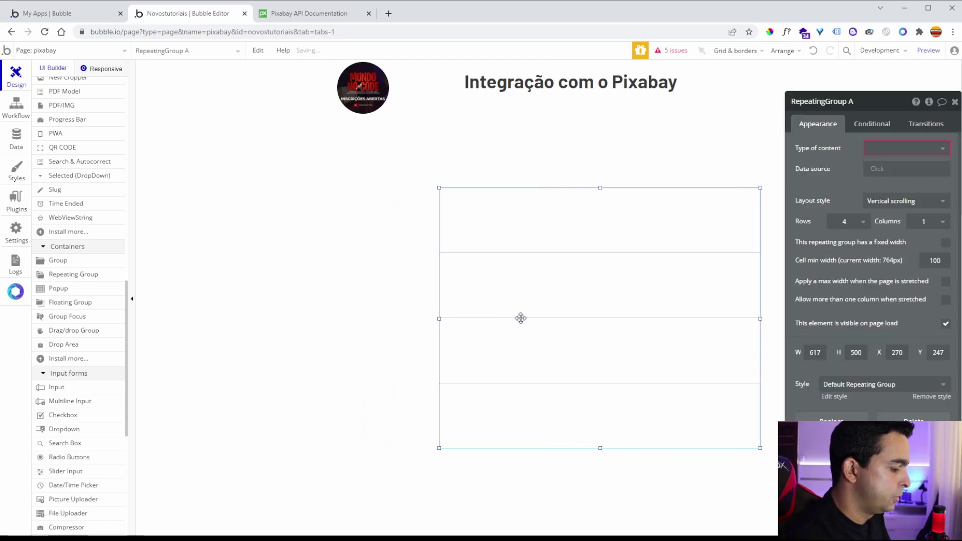
Step: Duplicate the repeating group, fit the copy into the space left of the original at about 241 px wide, and give it 10 rows
{"action": "key", "text": "ctrl+c"}
{"action": "key", "text": "ctrl+v"}
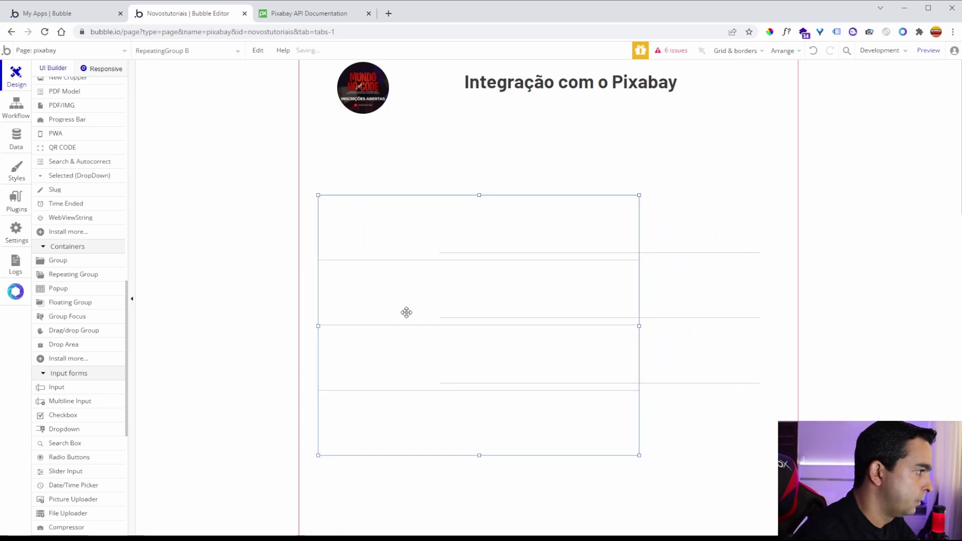
{"action": "left_click", "coordinate": [399, 314]}
{"action": "left_click_drag", "start_coordinate": [631, 326], "coordinate": [435, 323]}
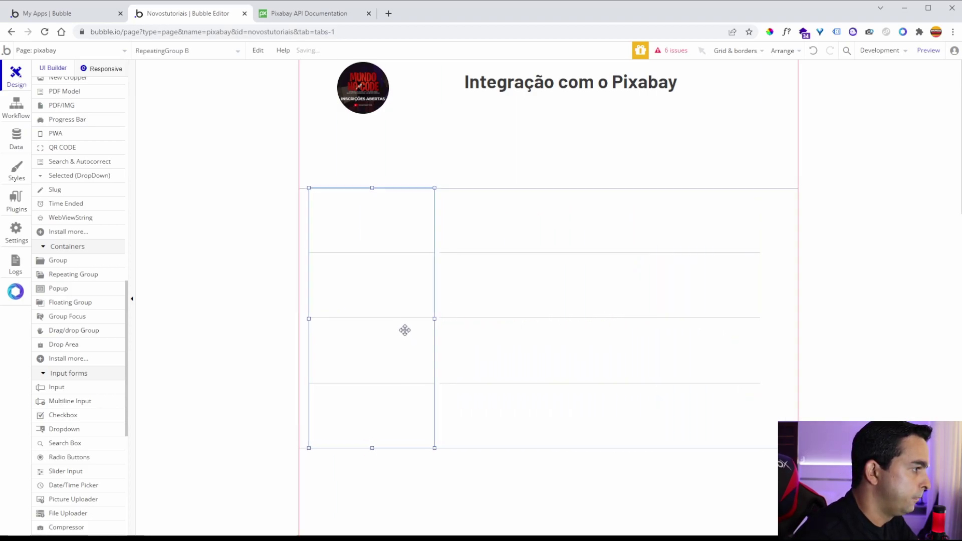
{"action": "left_click", "coordinate": [404, 331]}
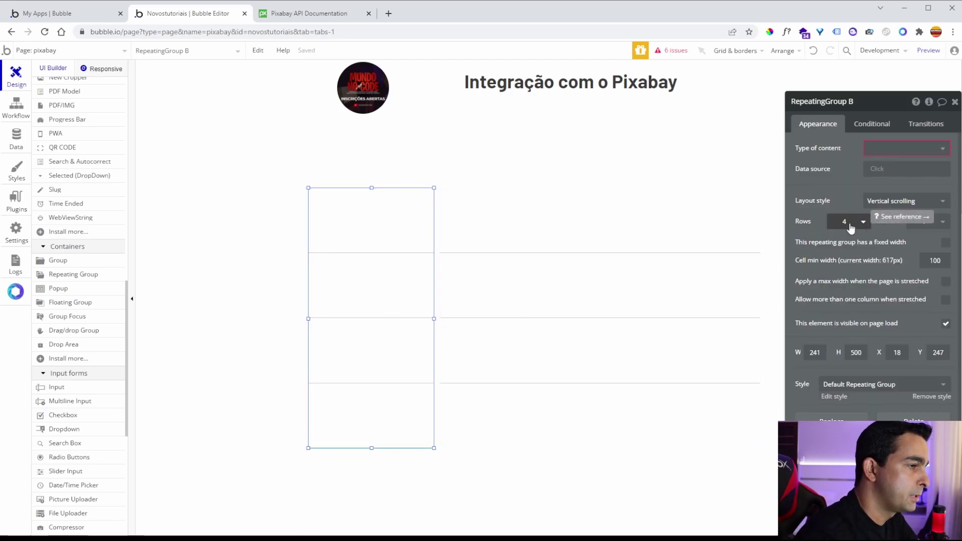
{"action": "left_click", "coordinate": [847, 222]}
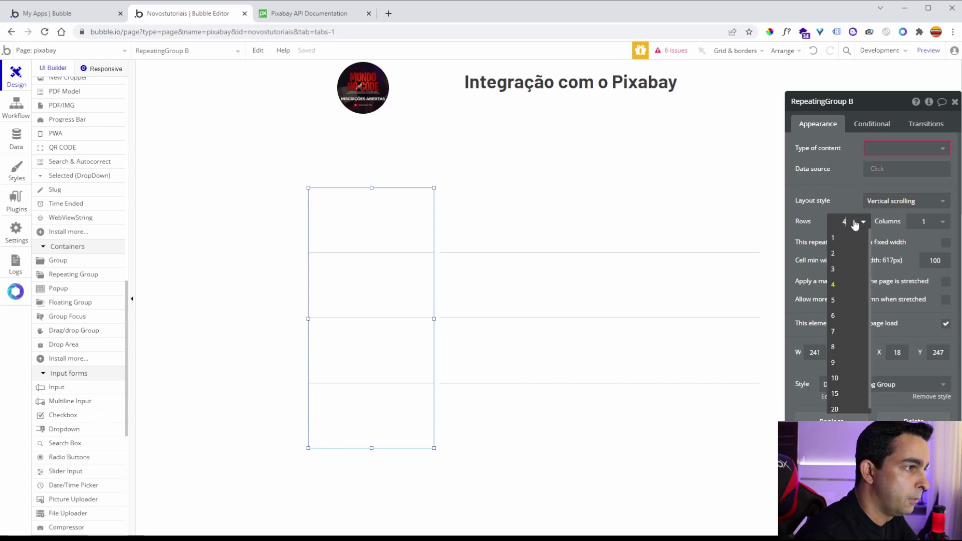
{"action": "left_click", "coordinate": [847, 379]}
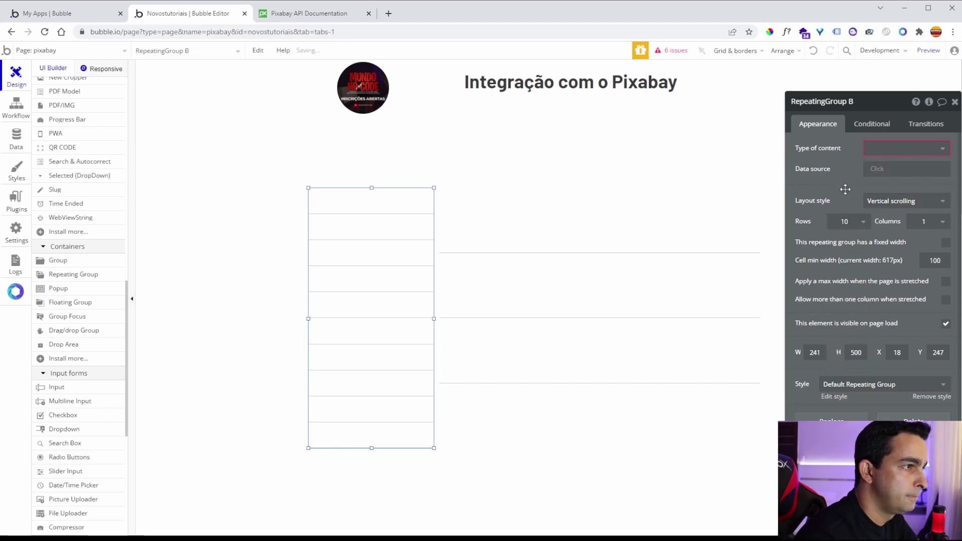
Step: Create a new option set named "categorias_pixabay" in the app's data
{"action": "left_click", "coordinate": [16, 139]}
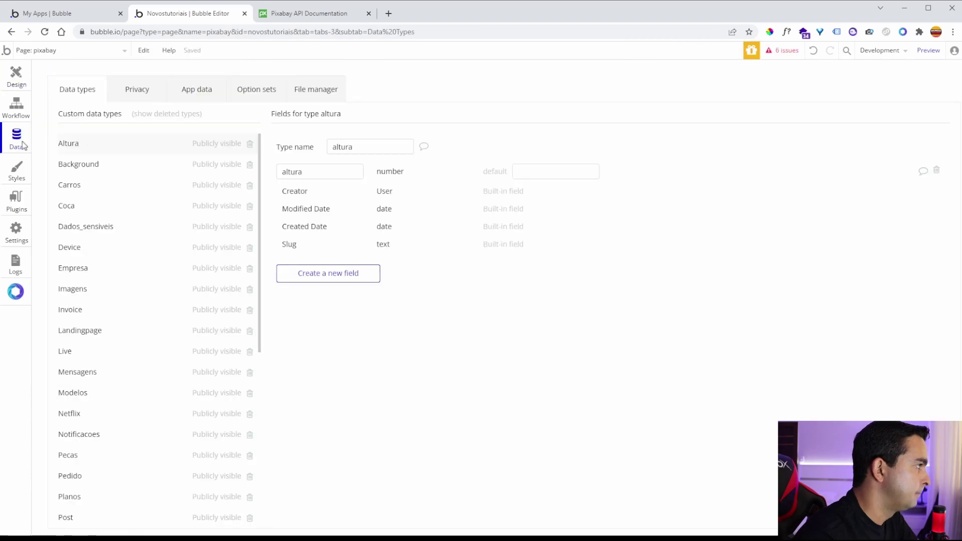
{"action": "left_click", "coordinate": [260, 100]}
{"action": "left_click", "coordinate": [181, 313]}
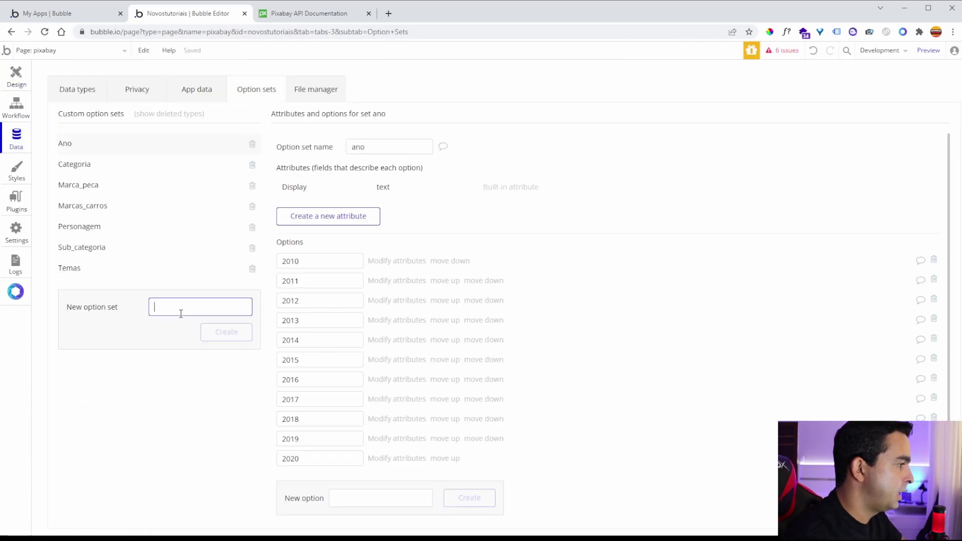
{"action": "type", "text": "categorias_pixabay"}
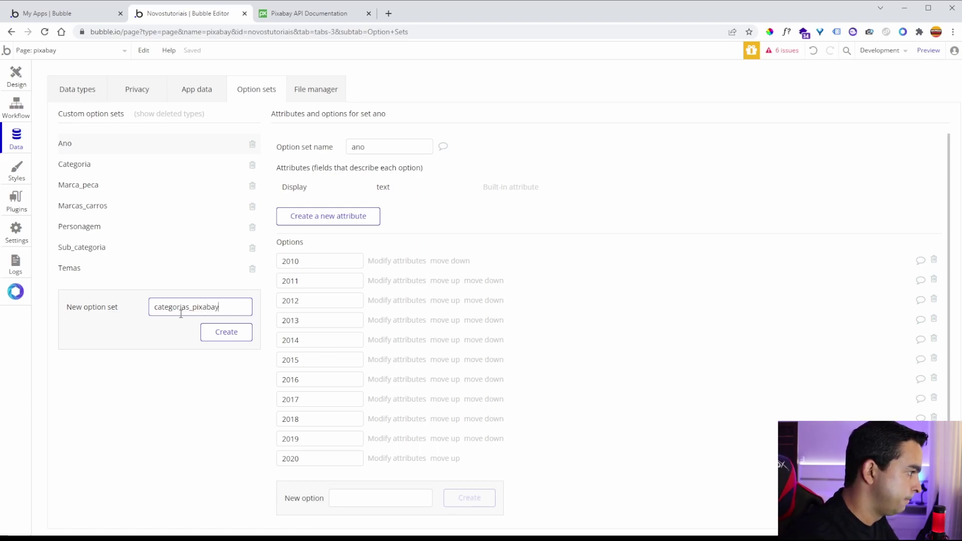
{"action": "left_click", "coordinate": [210, 332]}
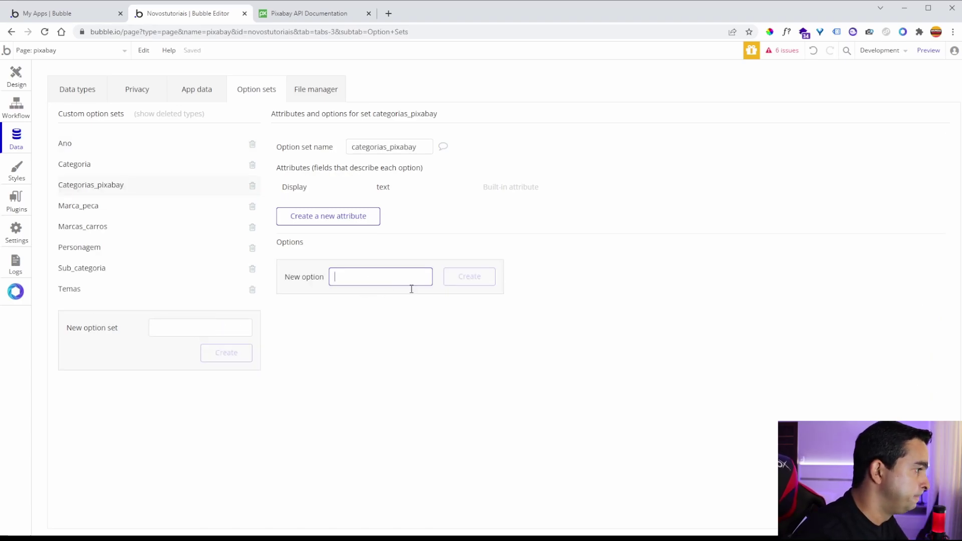
Step: Look up the accepted category values in the Pixabay documentation and add "backgrounds" as the first option of categorias_pixabay
{"action": "left_click", "coordinate": [296, 14]}
{"action": "scroll", "coordinate": [574, 280], "scroll_direction": "down", "scroll_amount": 4}
{"action": "scroll", "coordinate": [567, 316], "scroll_direction": "down", "scroll_amount": 1}
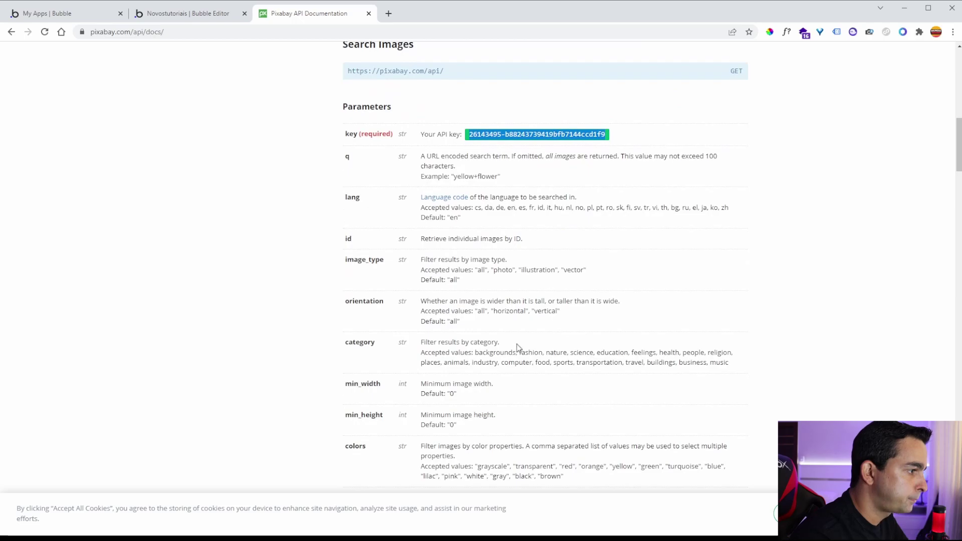
{"action": "left_click_drag", "start_coordinate": [479, 349], "coordinate": [509, 309]}
{"action": "scroll", "coordinate": [499, 351], "scroll_direction": "down", "scroll_amount": 1}
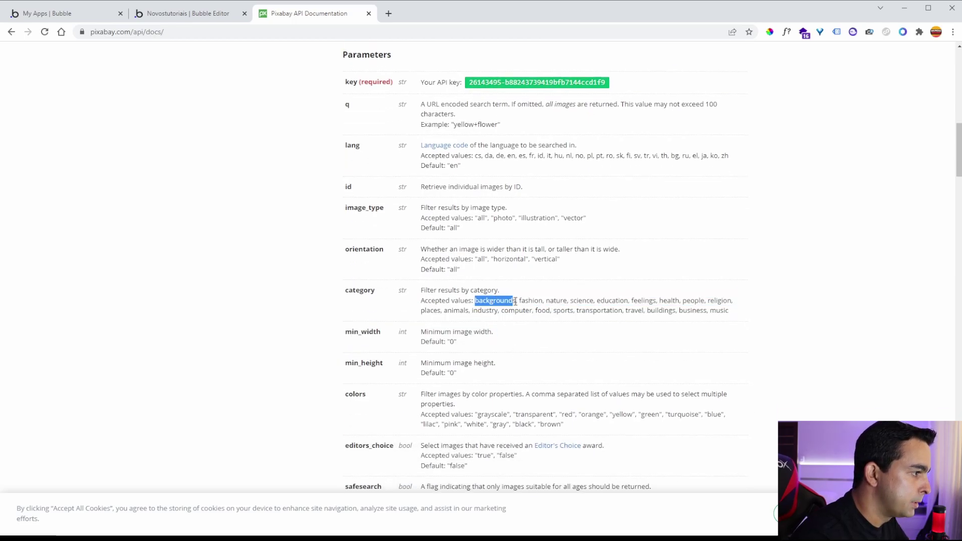
{"action": "left_click", "coordinate": [242, 19]}
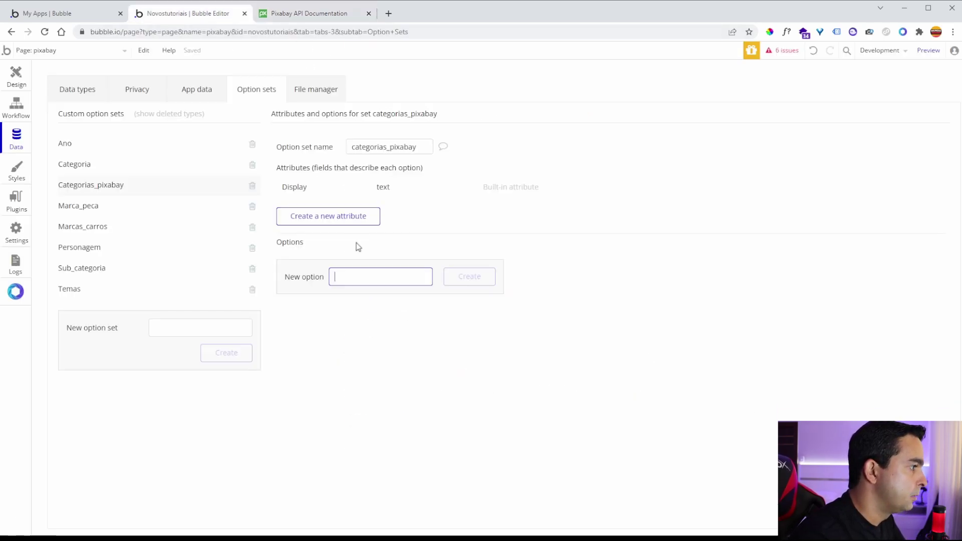
{"action": "type", "text": "backgrounds"}
{"action": "left_click", "coordinate": [469, 276]}
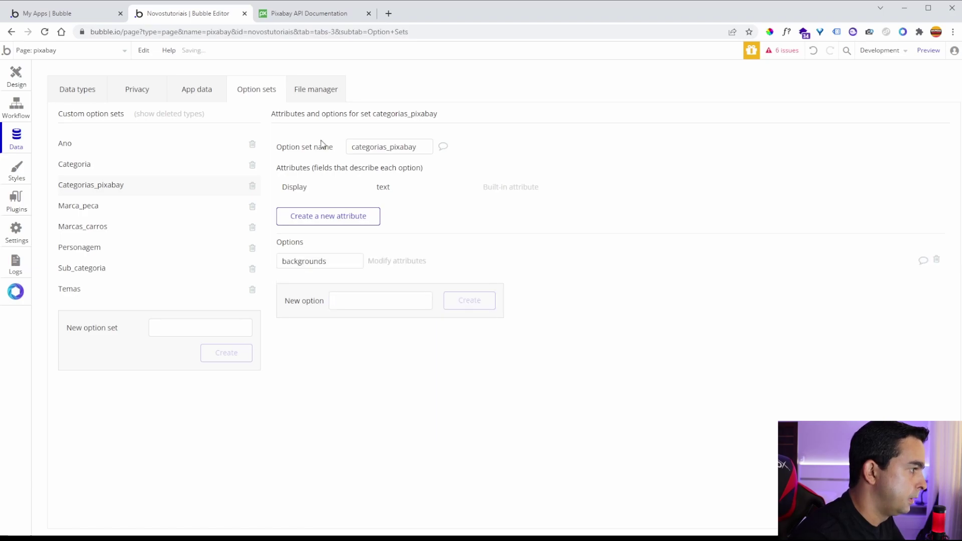
Step: Add the "fashion" category from the Pixabay documentation as an option of categorias_pixabay
{"action": "left_click", "coordinate": [282, 16]}
{"action": "left_click_drag", "start_coordinate": [520, 300], "coordinate": [529, 299]}
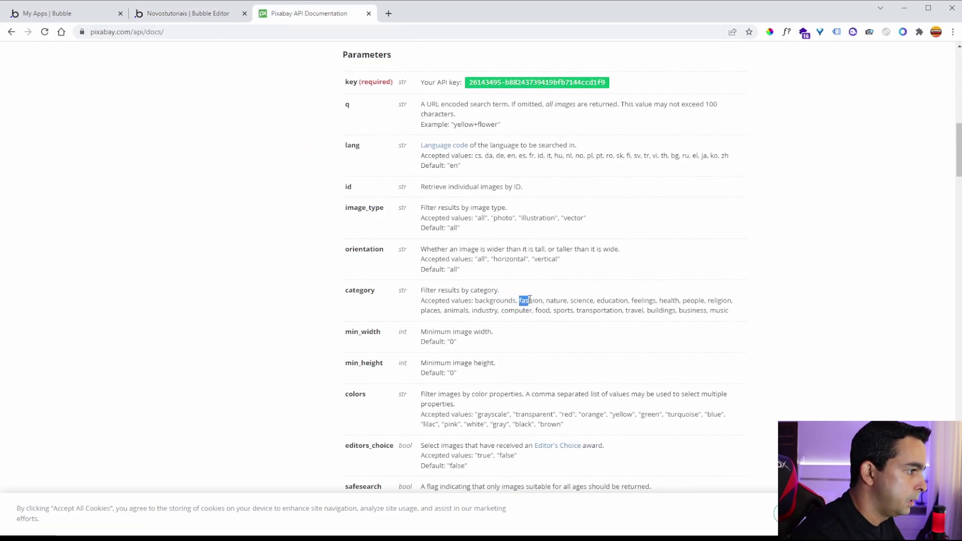
{"action": "left_click", "coordinate": [190, 13]}
{"action": "left_click", "coordinate": [371, 302]}
{"action": "type", "text": "fashion"}
{"action": "left_click", "coordinate": [469, 303]}
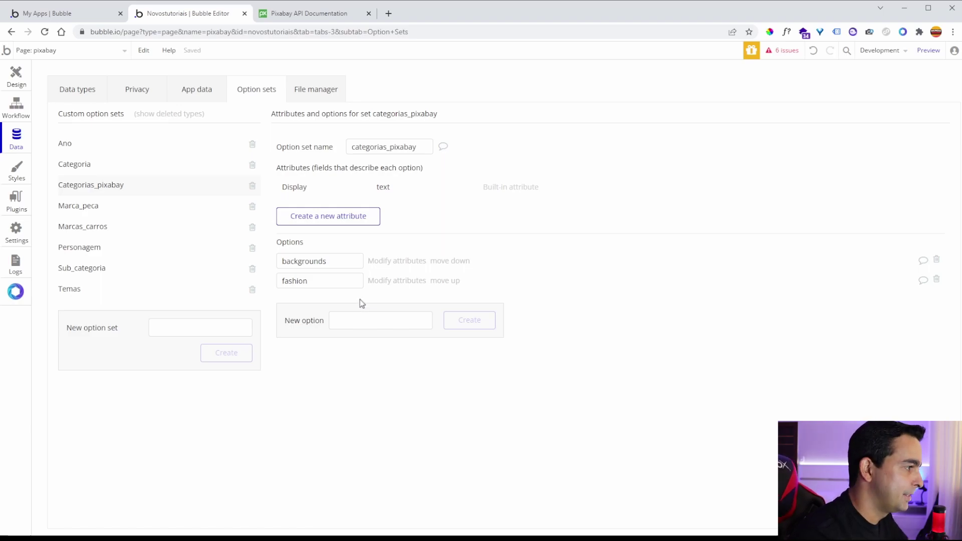
Step: Copy the "nature" category from the Pixabay documentation and add it as an option of categorias_pixabay
{"action": "left_click", "coordinate": [291, 13]}
{"action": "left_click_drag", "start_coordinate": [546, 301], "coordinate": [562, 301]}
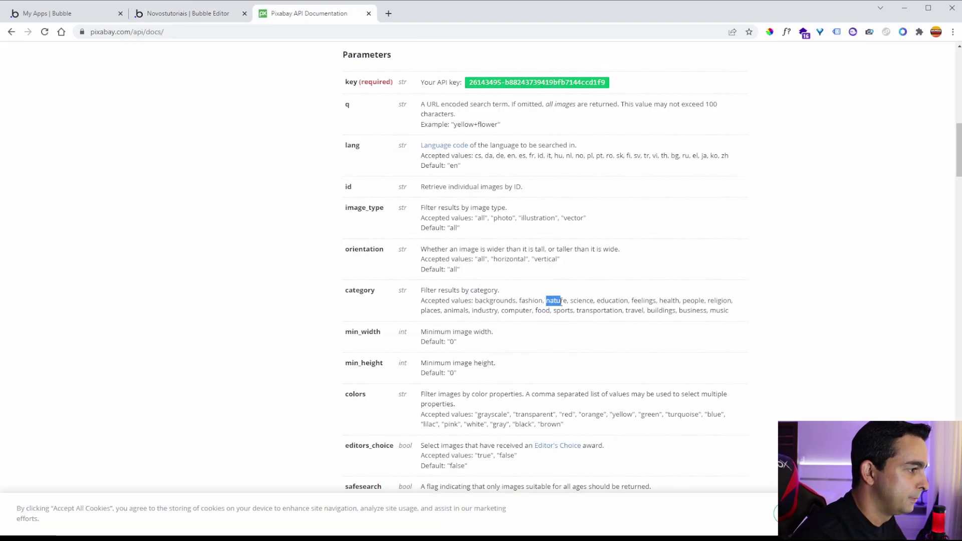
{"action": "key", "text": "ctrl+c"}
{"action": "left_click", "coordinate": [202, 14]}
{"action": "left_click", "coordinate": [351, 321]}
{"action": "key", "text": "ctrl+v"}
{"action": "key", "text": "Return"}
Step: Copy the "science" category from the Pixabay documentation and add it as an option of categorias_pixabay
{"action": "left_click", "coordinate": [295, 14]}
{"action": "left_click_drag", "start_coordinate": [571, 301], "coordinate": [595, 301]}
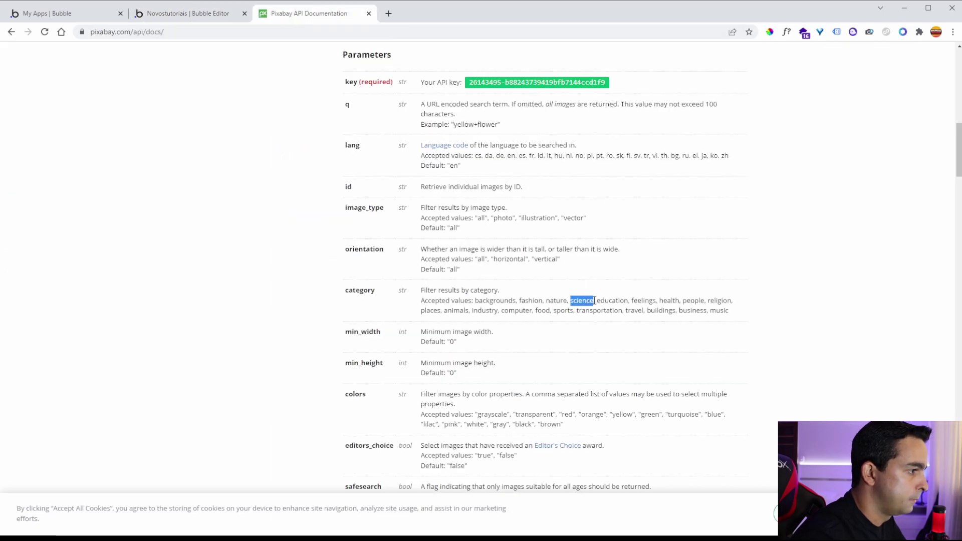
{"action": "key", "text": "ctrl+c"}
{"action": "left_click", "coordinate": [202, 14]}
{"action": "left_click", "coordinate": [398, 338]}
{"action": "key", "text": "ctrl+v"}
{"action": "left_click", "coordinate": [466, 337]}
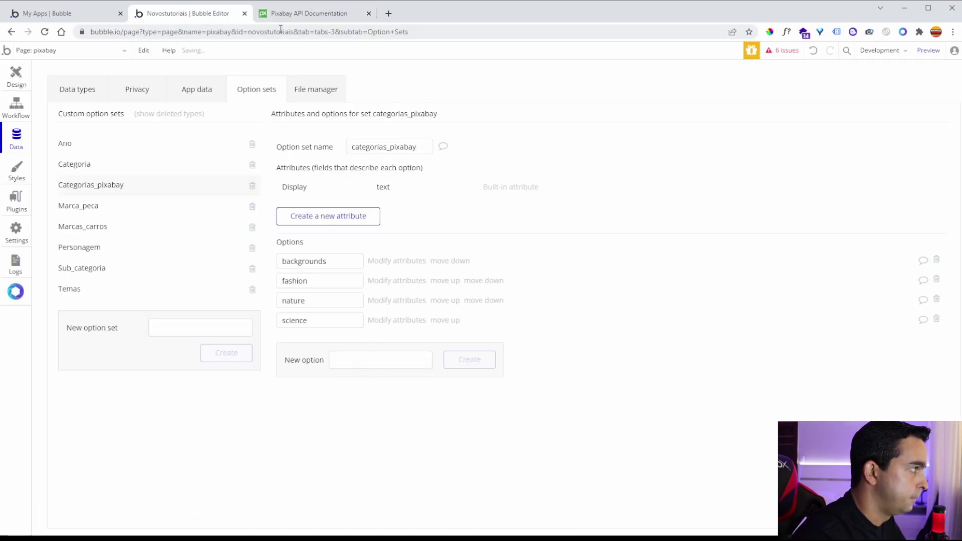
Step: Copy the "education" category from the Pixabay documentation and add it as an option of categorias_pixabay
{"action": "left_click", "coordinate": [294, 14]}
{"action": "left_click_drag", "start_coordinate": [598, 302], "coordinate": [627, 303]}
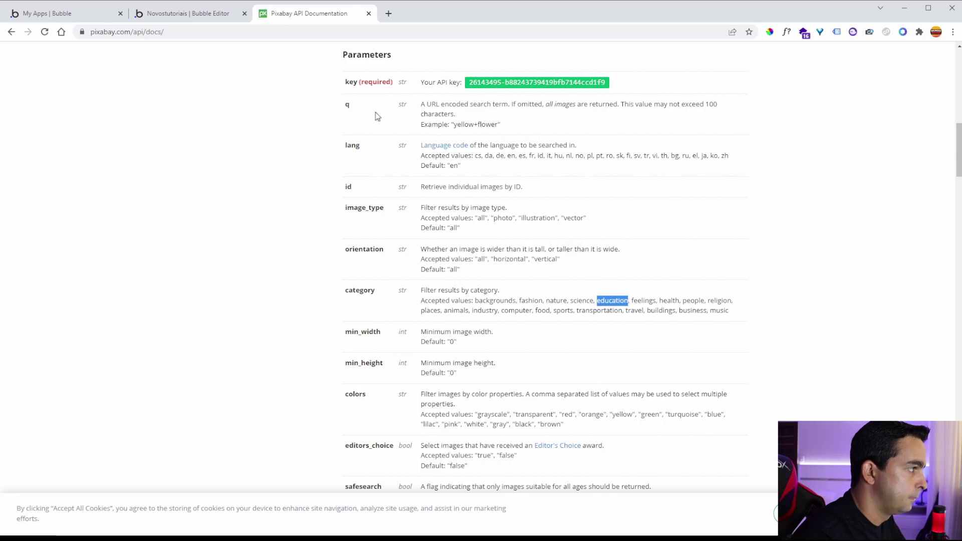
{"action": "key", "text": "ctrl+c"}
{"action": "left_click", "coordinate": [188, 14]}
{"action": "left_click", "coordinate": [334, 360]}
{"action": "key", "text": "ctrl+v"}
{"action": "key", "text": "Return"}
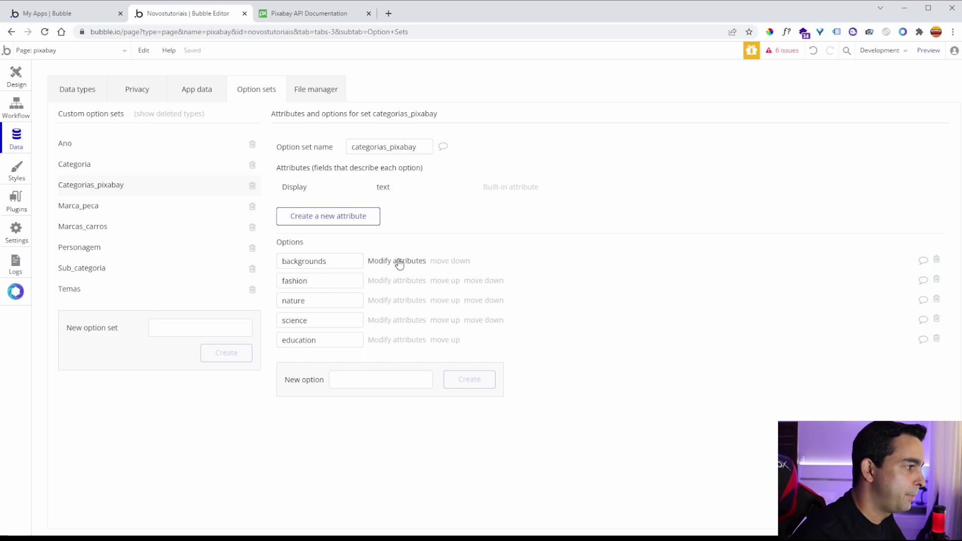
Step: Return to the page design and open the data source of the narrow ten-row repeating group for editing
{"action": "left_click", "coordinate": [16, 76]}
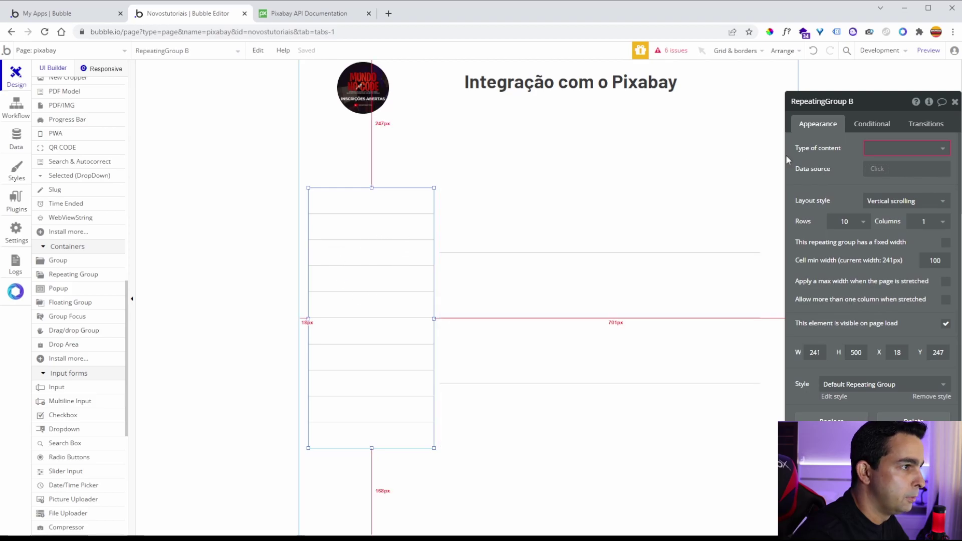
{"action": "left_click", "coordinate": [881, 170]}
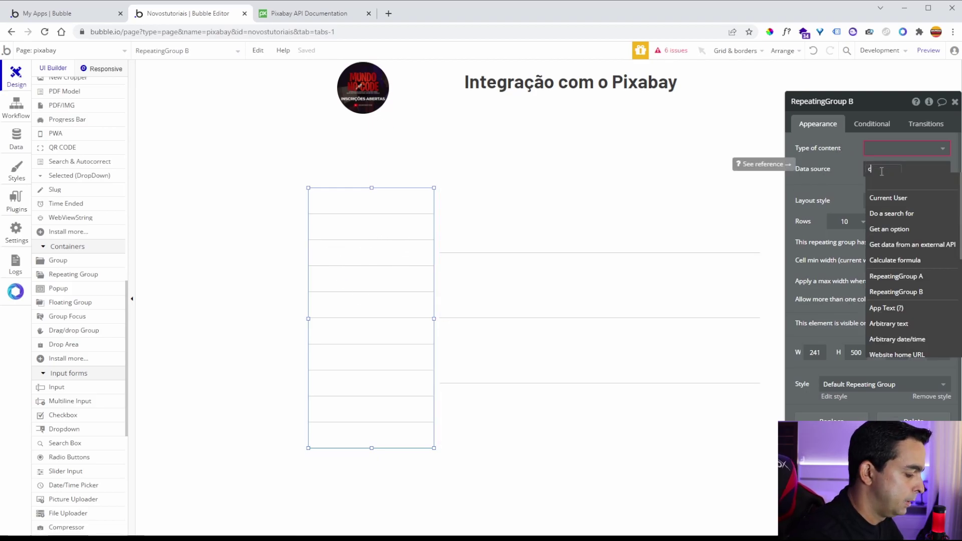
{"action": "type", "text": "cate"}
{"action": "key", "text": "BackSpace"}
{"action": "key", "text": "BackSpace"}
{"action": "key", "text": "BackSpace"}
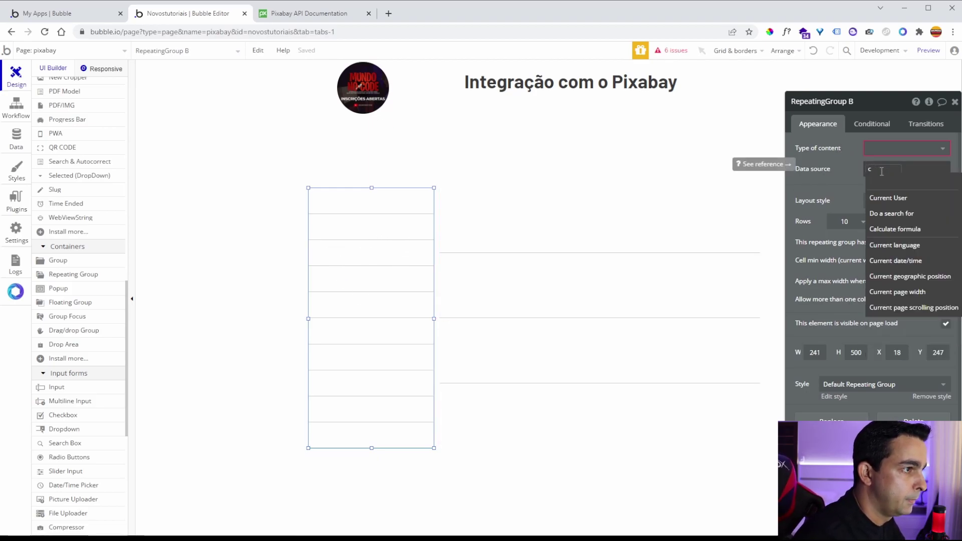
{"action": "key", "text": "BackSpace"}
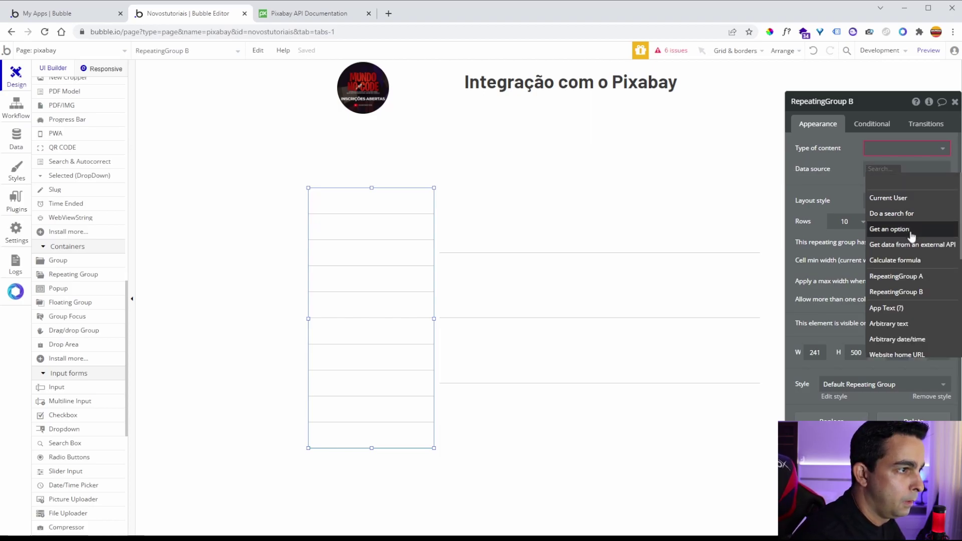
Step: Set the narrow repeating group's data source to all options of categorias_pixabay and its type of content to categorias_pixabay
{"action": "left_click", "coordinate": [882, 223]}
{"action": "left_click", "coordinate": [752, 126]}
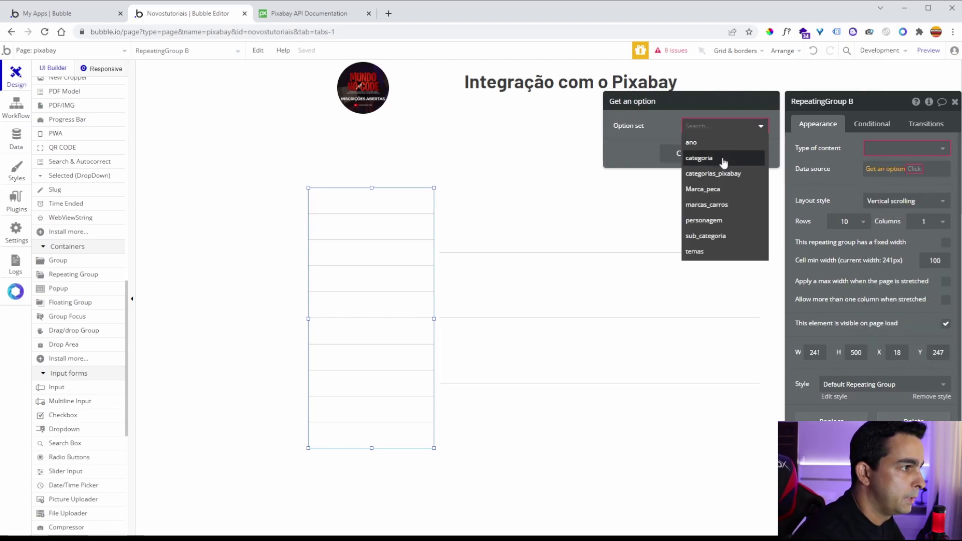
{"action": "left_click", "coordinate": [747, 176]}
{"action": "left_click", "coordinate": [755, 146]}
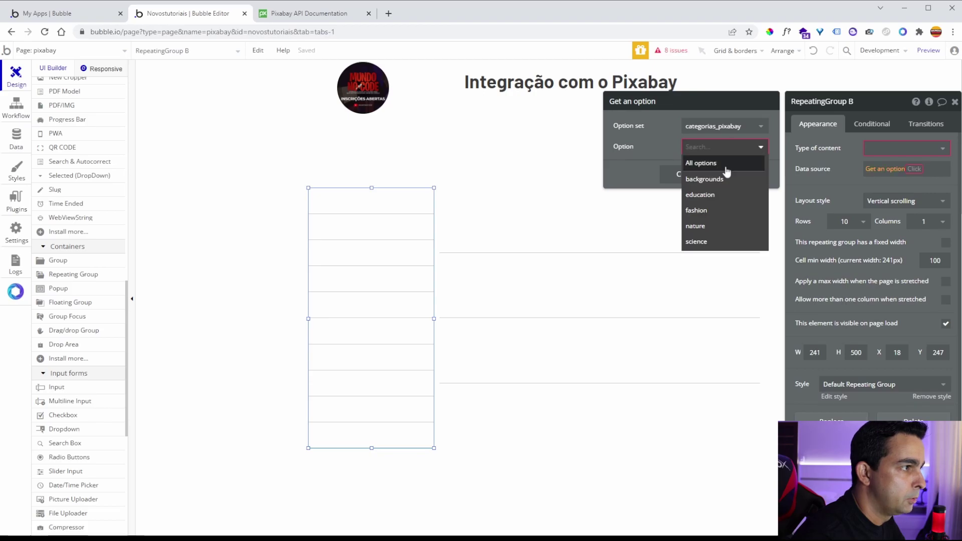
{"action": "left_click", "coordinate": [729, 161]}
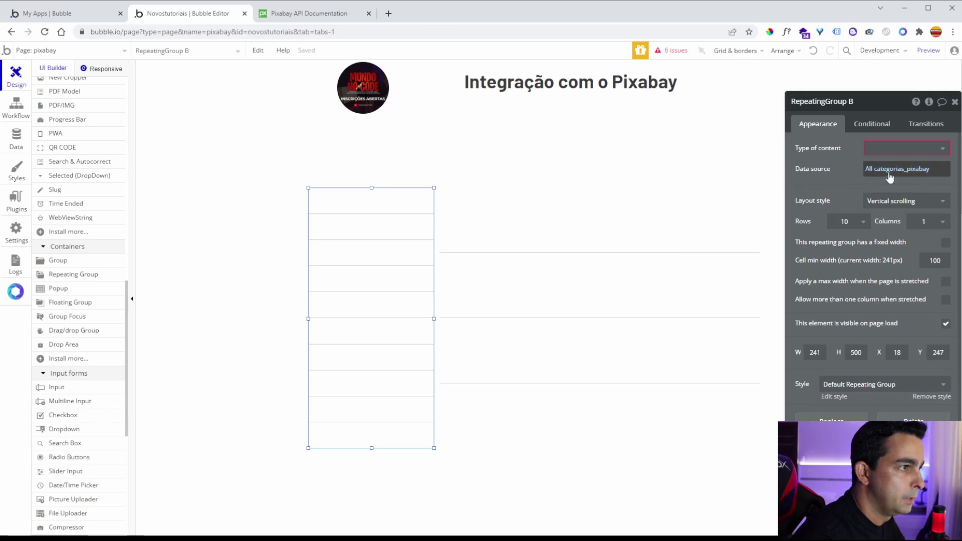
{"action": "left_click", "coordinate": [733, 263]}
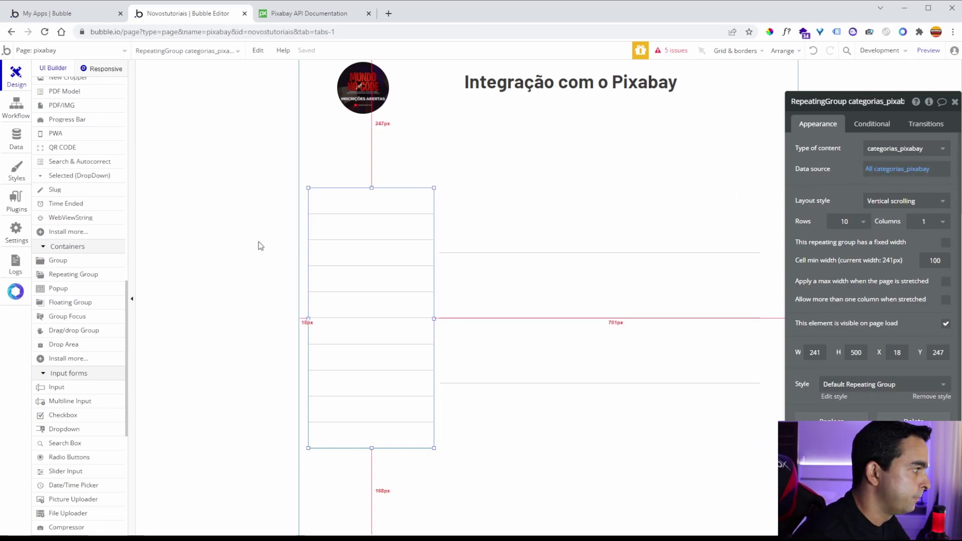
Step: Add a text element about 202 × 37 px to the category list's first cell, showing Current cell's categorias_pixabay's Display
{"action": "scroll", "coordinate": [100, 289], "scroll_direction": "up", "scroll_amount": 8}
{"action": "scroll", "coordinate": [83, 225], "scroll_direction": "up", "scroll_amount": 5}
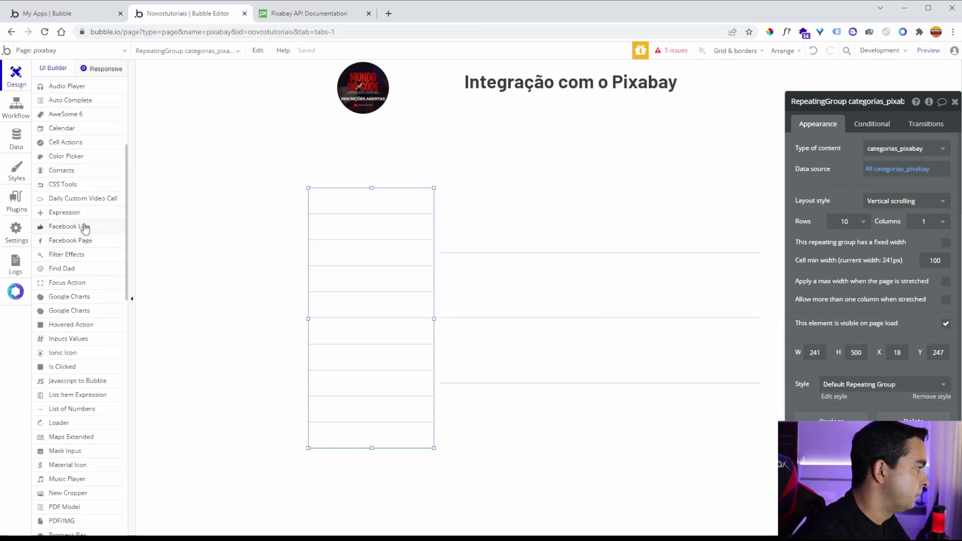
{"action": "left_click", "coordinate": [86, 126]}
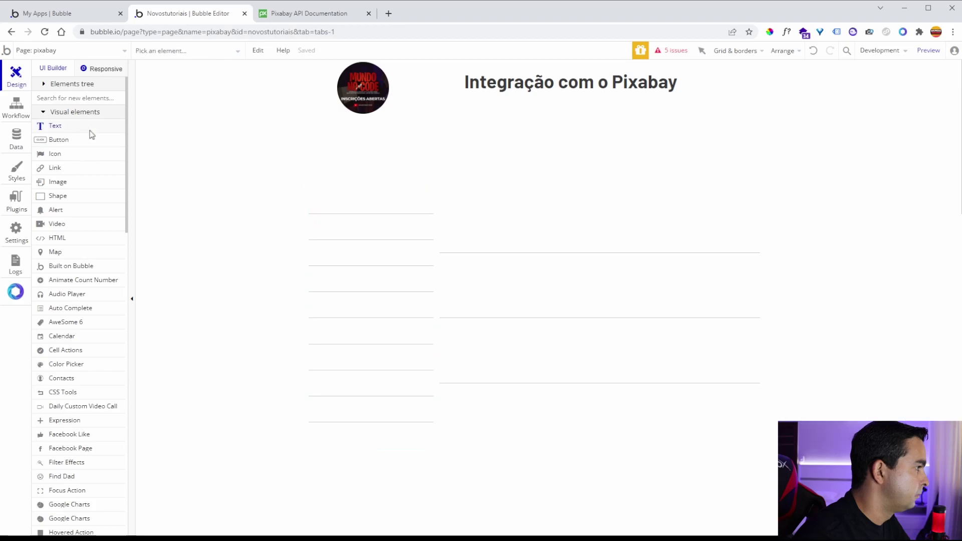
{"action": "left_click_drag", "start_coordinate": [318, 190], "coordinate": [422, 209]}
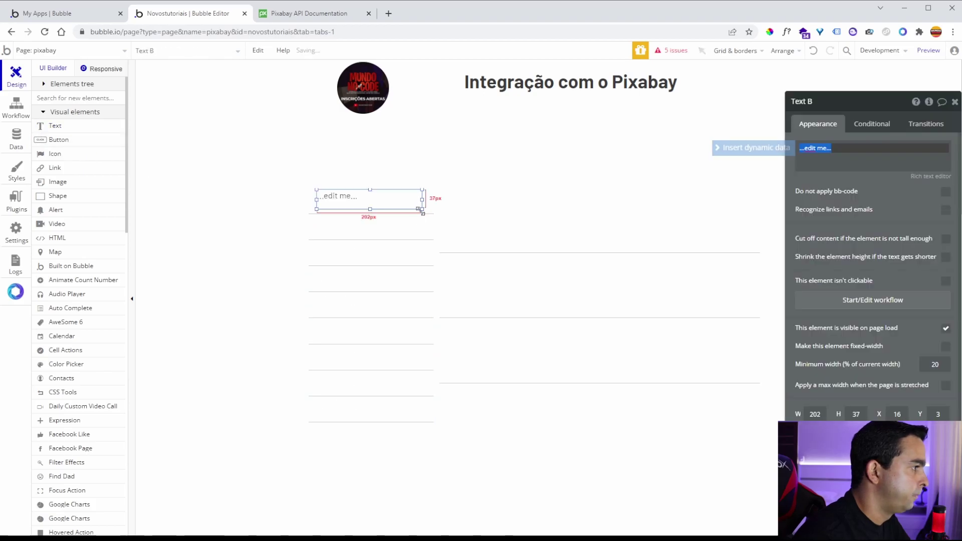
{"action": "left_click", "coordinate": [780, 146]}
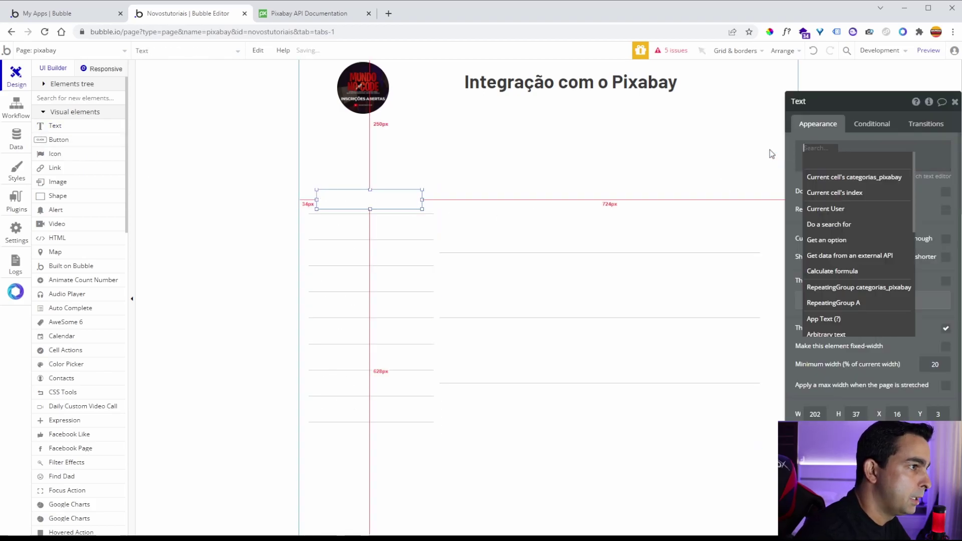
{"action": "left_click", "coordinate": [888, 180]}
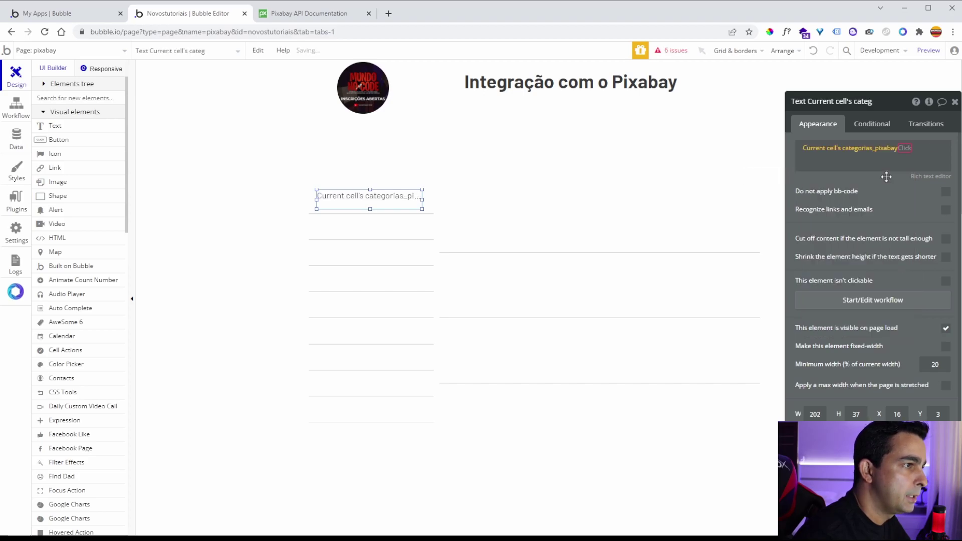
{"action": "left_click", "coordinate": [827, 161]}
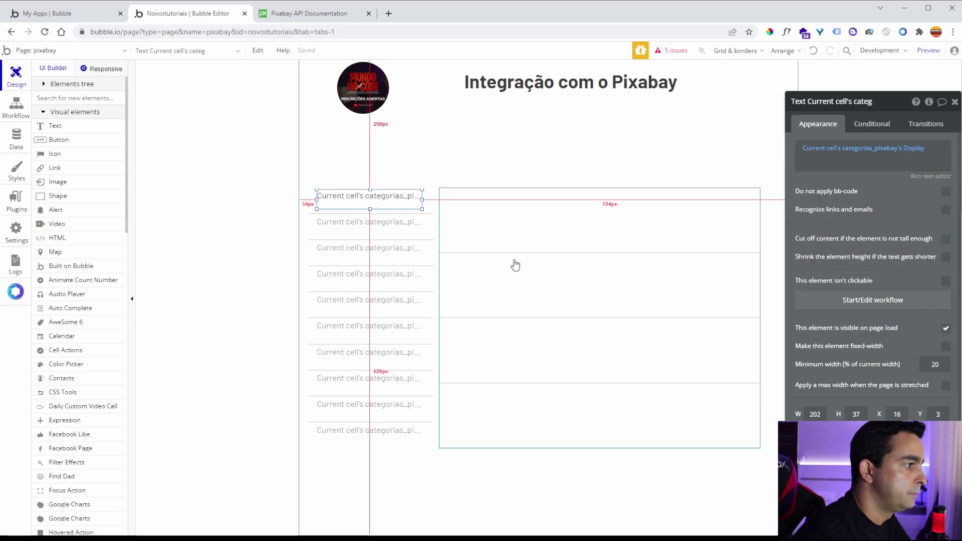
Step: Center the category text vertically within its repeating group cell
{"action": "left_click", "coordinate": [387, 302]}
{"action": "left_click", "coordinate": [381, 204]}
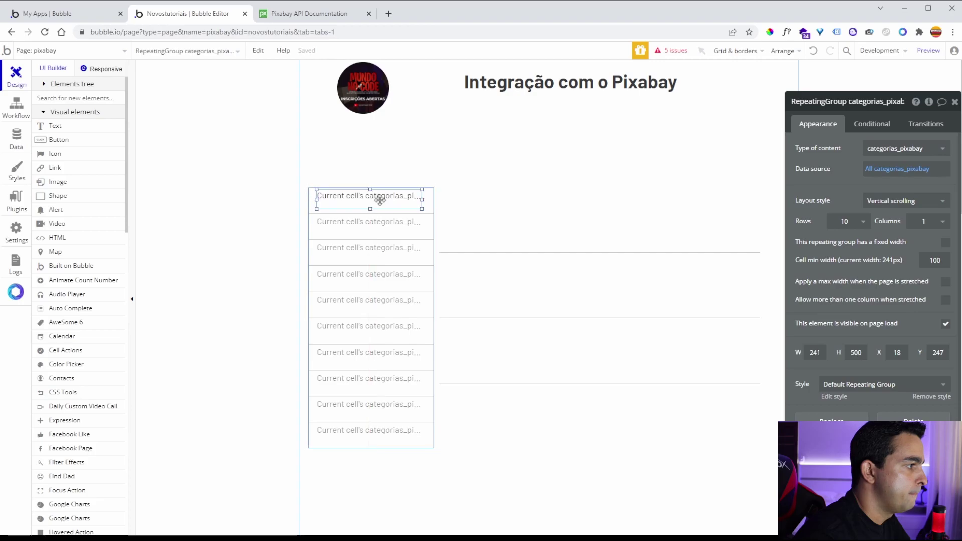
{"action": "right_click", "coordinate": [381, 204]}
{"action": "left_click", "coordinate": [442, 470]}
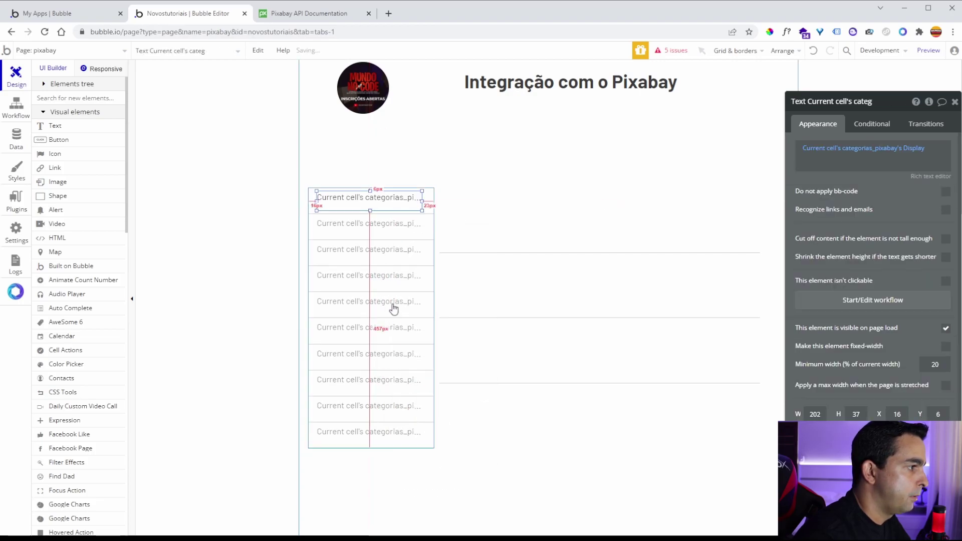
Step: Set the wide four-row repeating group to 3 columns
{"action": "left_click", "coordinate": [571, 258]}
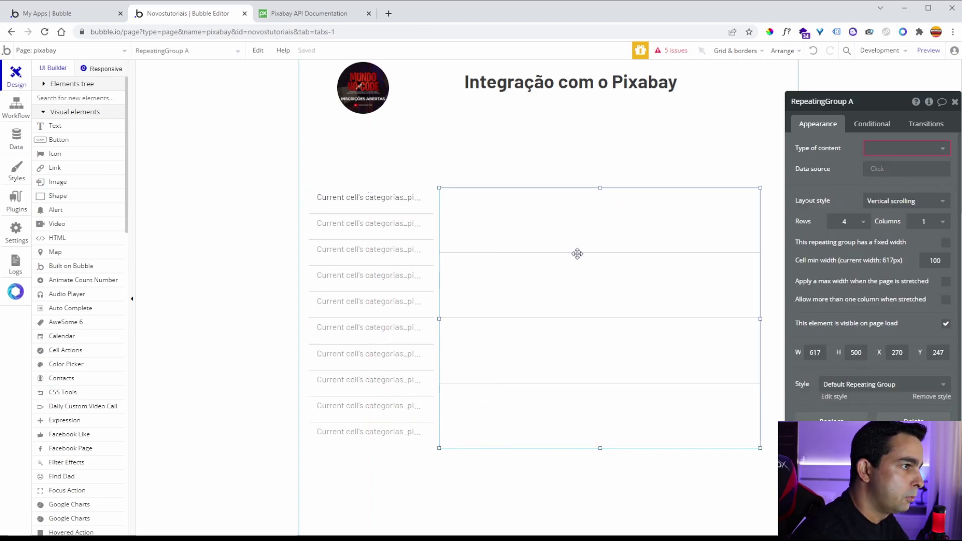
{"action": "left_click", "coordinate": [878, 170]}
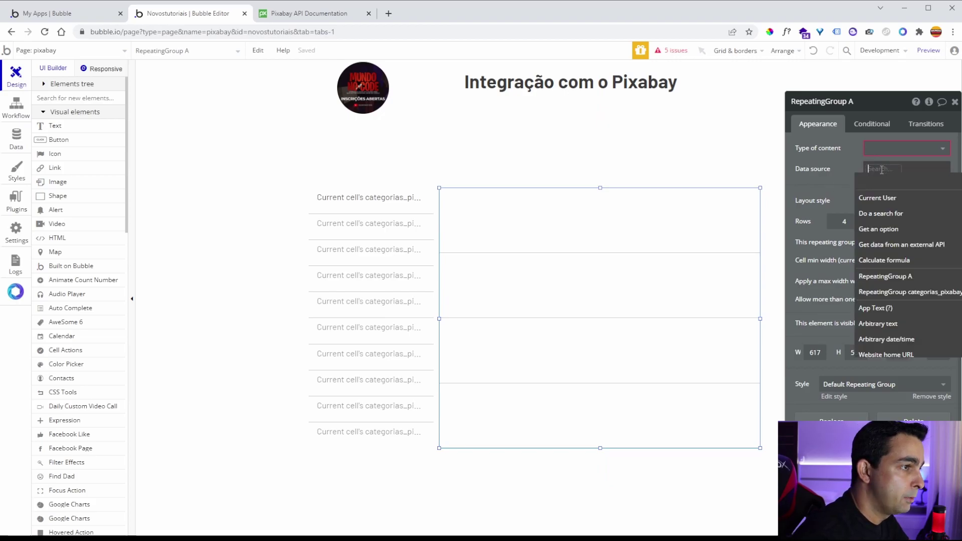
{"action": "left_click", "coordinate": [942, 225]}
{"action": "left_click", "coordinate": [916, 269]}
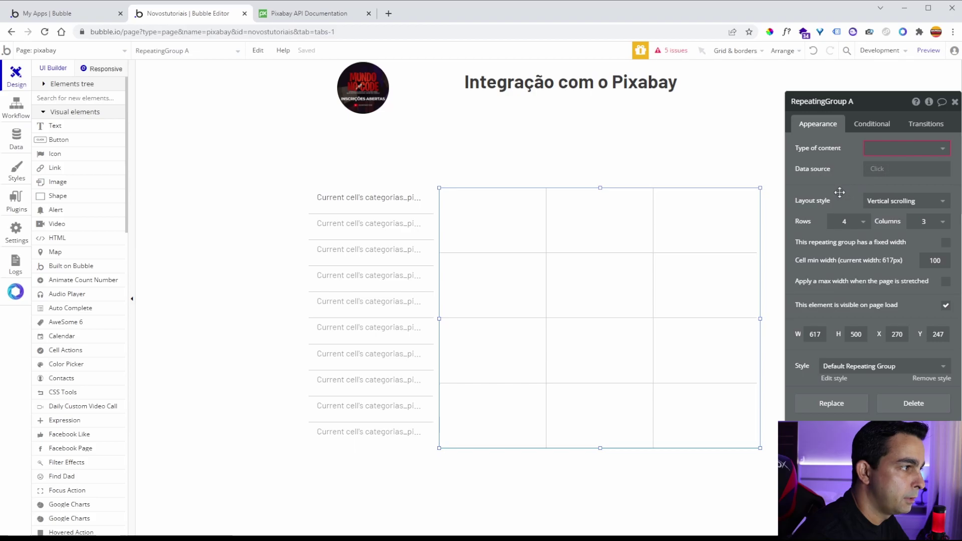
Step: Set the wide repeating group's data source to get data from an external API, with Pixabay - Trazer imagens as the provider
{"action": "left_click", "coordinate": [878, 171]}
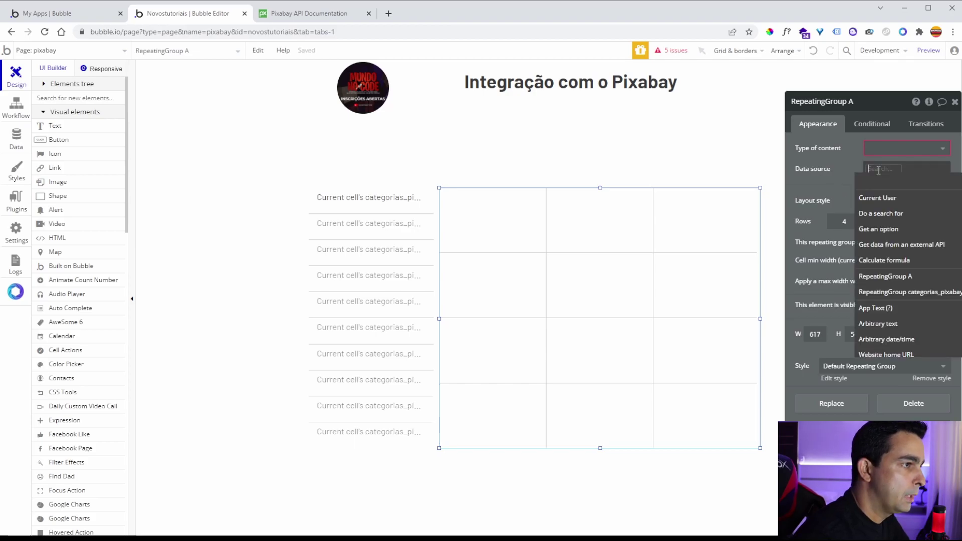
{"action": "left_click", "coordinate": [923, 246]}
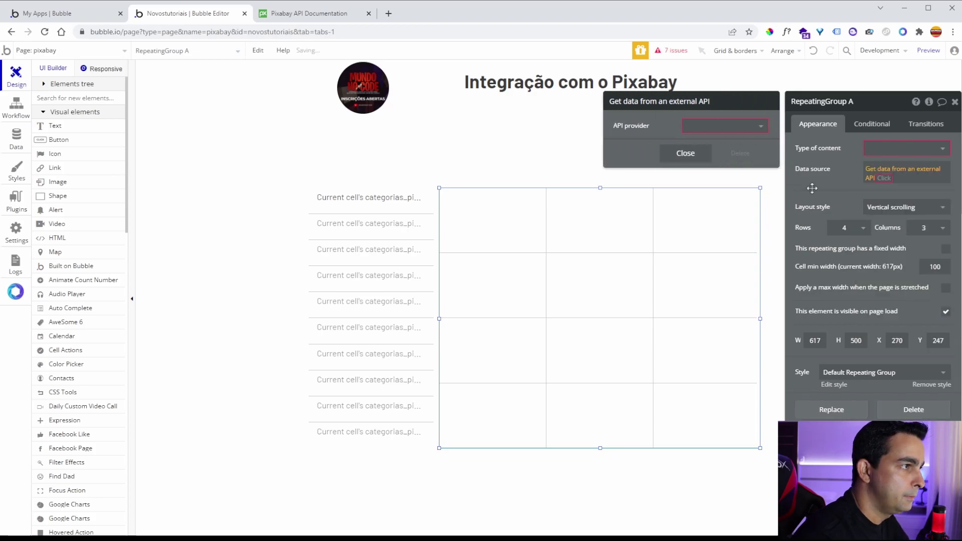
{"action": "left_click", "coordinate": [736, 126]}
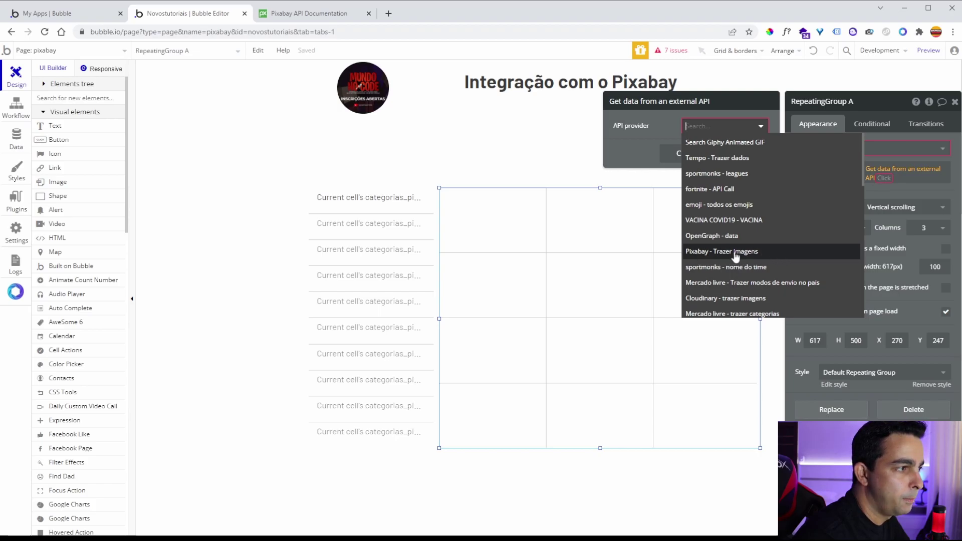
{"action": "left_click", "coordinate": [758, 256]}
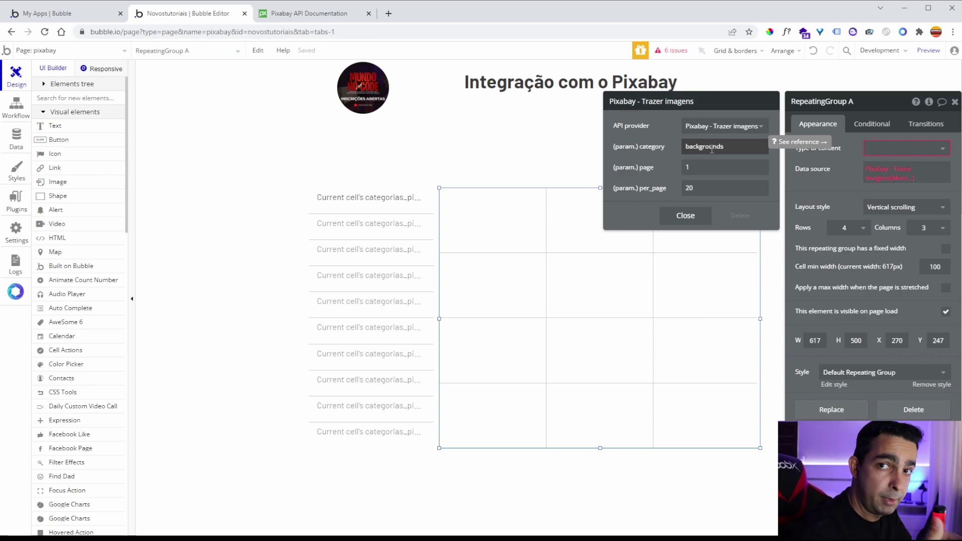
Step: Start a new custom state on the pixabay page and name it categoria_pixabay
{"action": "left_click", "coordinate": [326, 158]}
{"action": "left_click_drag", "start_coordinate": [834, 162], "coordinate": [797, 151]}
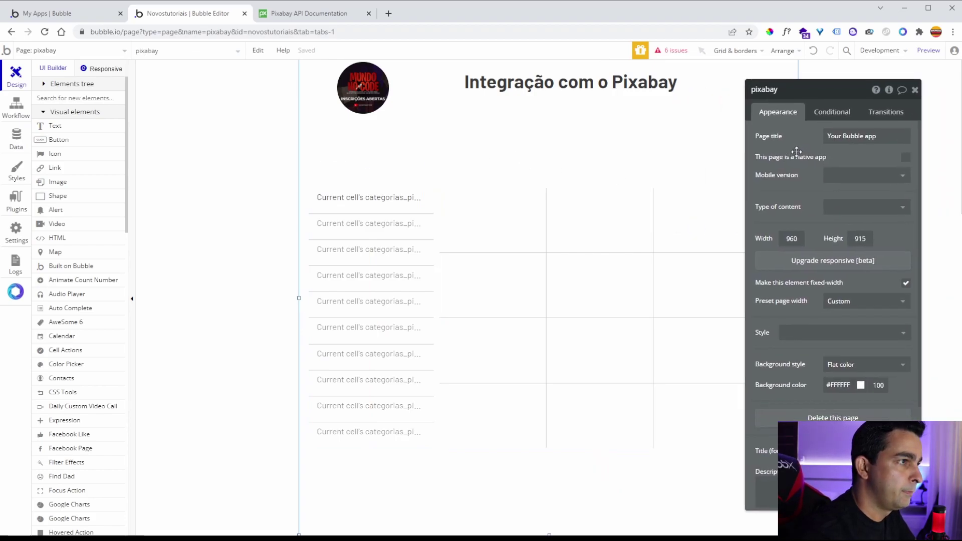
{"action": "left_click", "coordinate": [889, 89]}
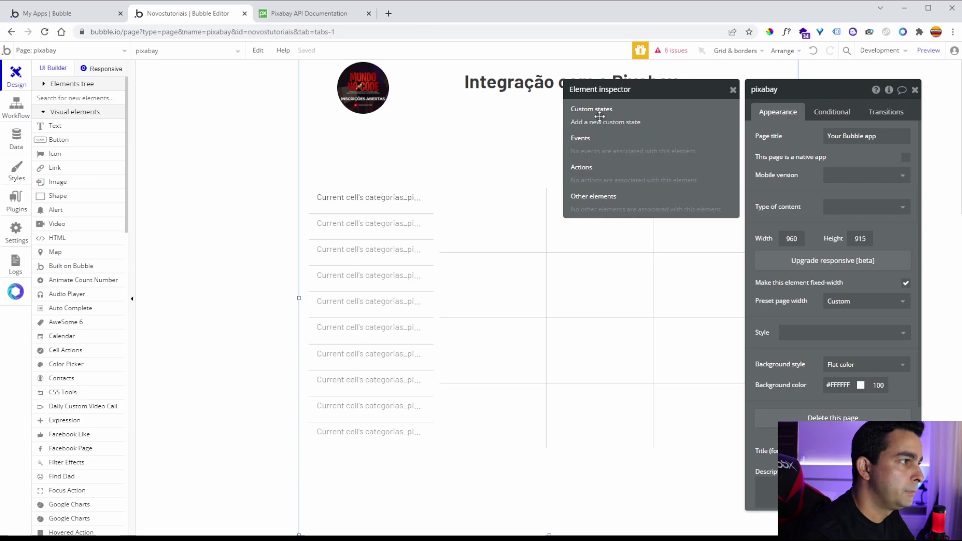
{"action": "left_click", "coordinate": [623, 123]}
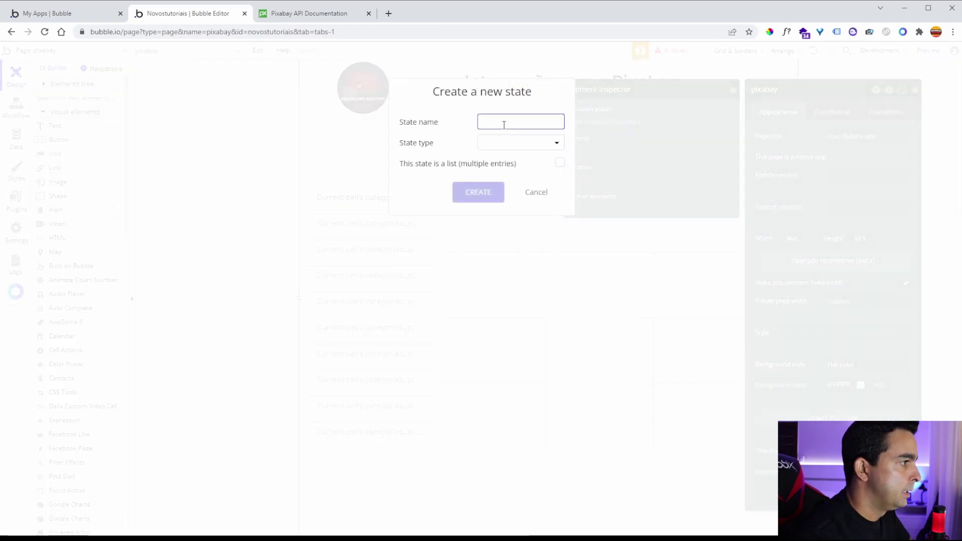
{"action": "type", "text": "categoria"}
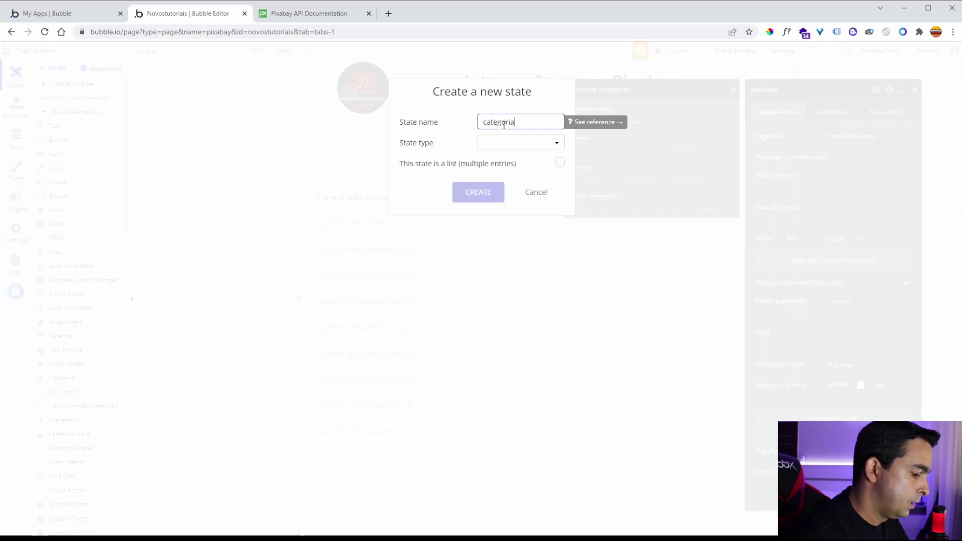
{"action": "type", "text": "_pixabay"}
Step: Set the state type to categorias_pixabay, create the state, and close the page's properties
{"action": "left_click", "coordinate": [502, 143]}
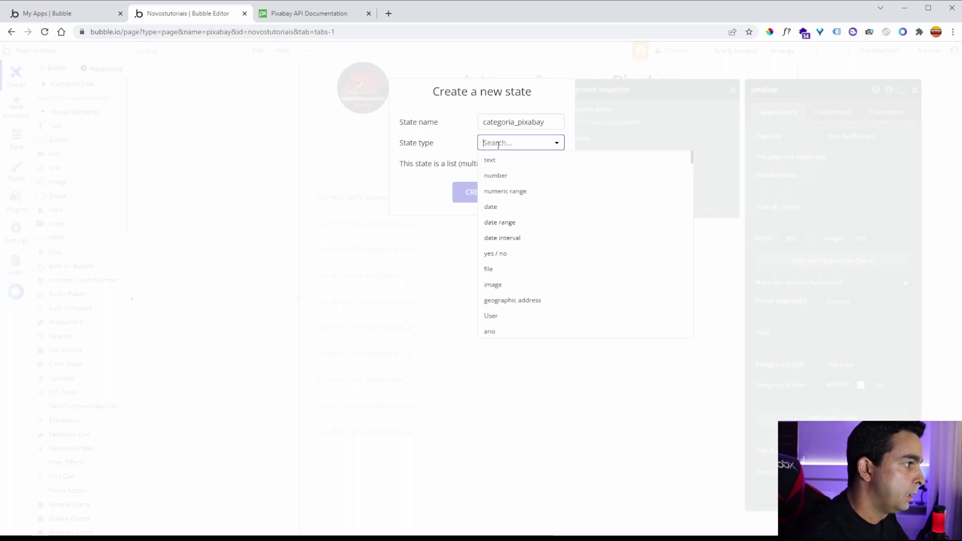
{"action": "left_click", "coordinate": [500, 165]}
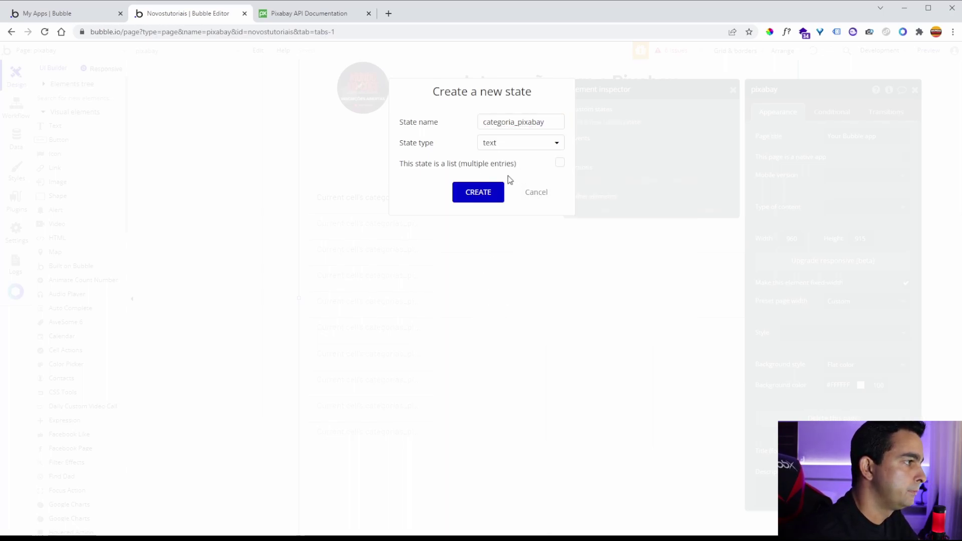
{"action": "left_click", "coordinate": [526, 144]}
{"action": "scroll", "coordinate": [521, 254], "scroll_direction": "down", "scroll_amount": 3}
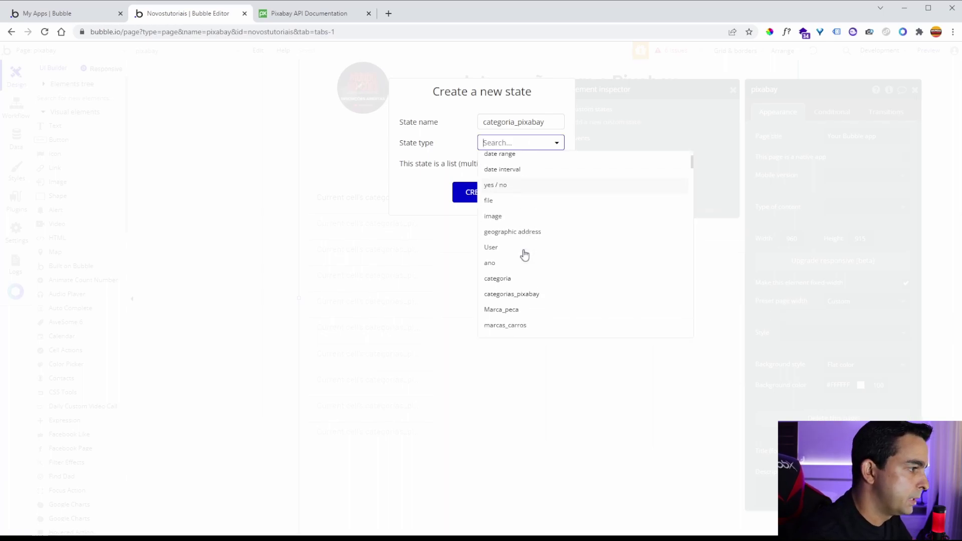
{"action": "left_click", "coordinate": [536, 207]}
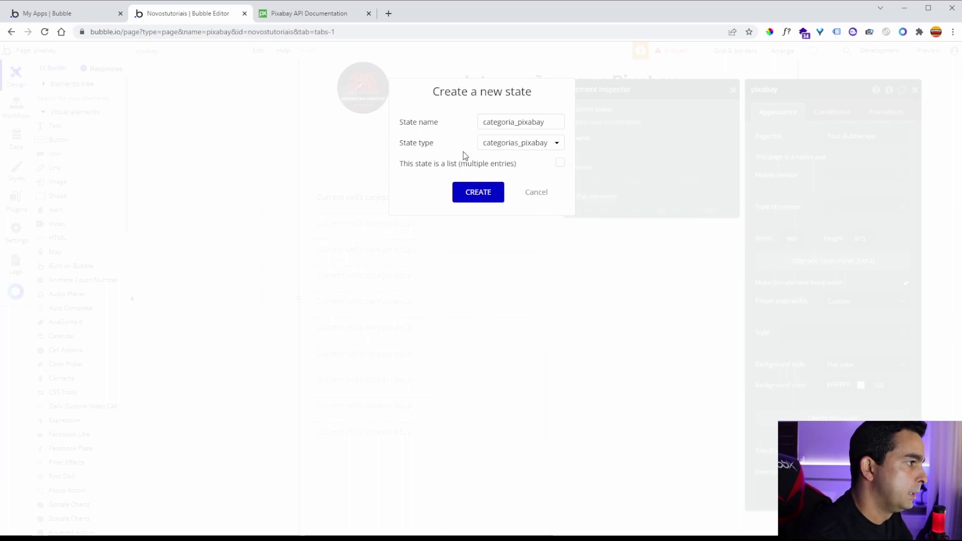
{"action": "left_click", "coordinate": [486, 196]}
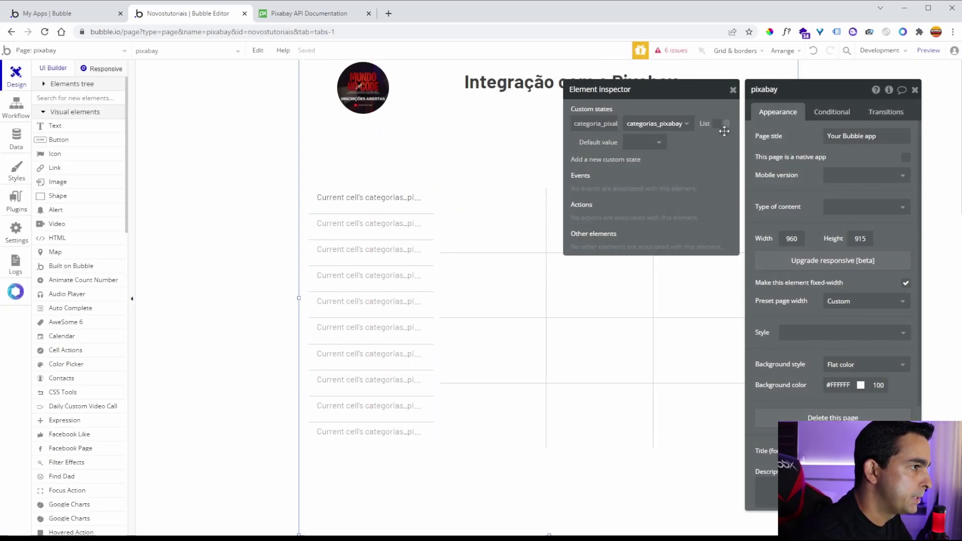
{"action": "left_click", "coordinate": [917, 90]}
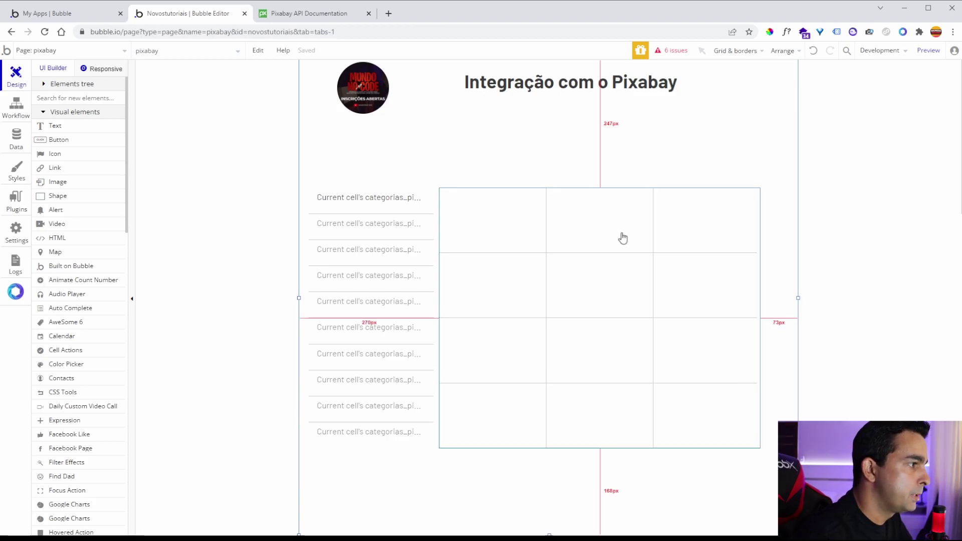
Step: Set the category parameter of the wide repeating group's Pixabay call to pixabay's categoria_pixabay's Display
{"action": "double_click", "coordinate": [552, 244]}
{"action": "left_click", "coordinate": [842, 166]}
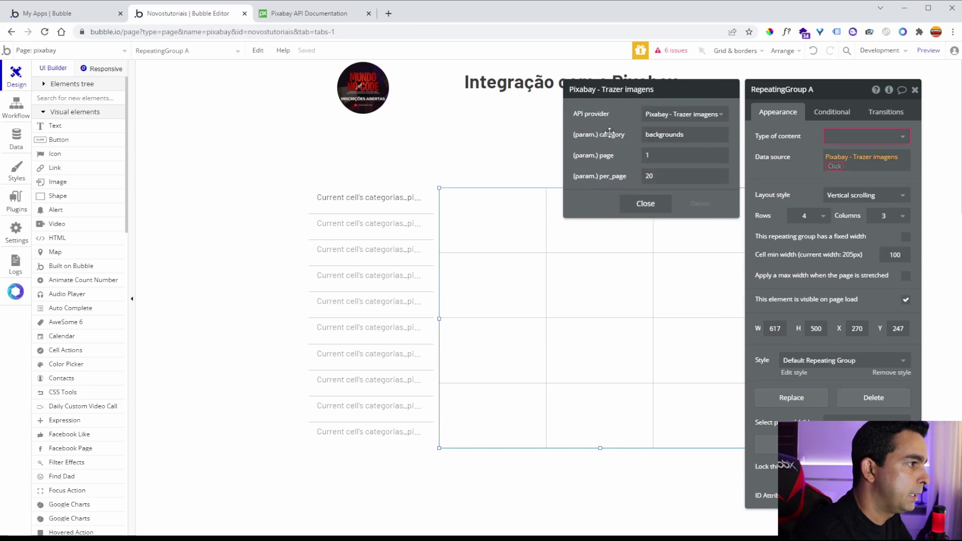
{"action": "left_click", "coordinate": [657, 133]}
{"action": "left_click", "coordinate": [745, 134]}
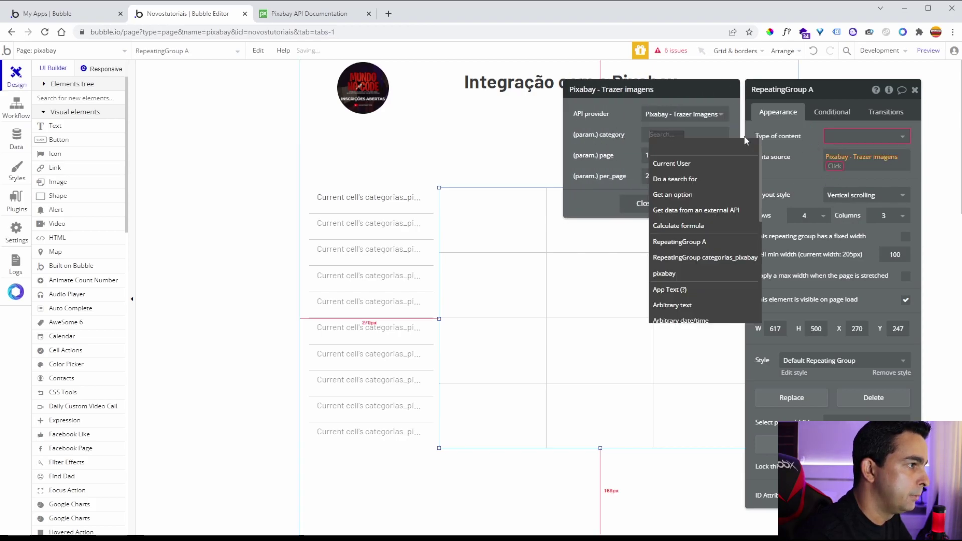
{"action": "type", "text": "pixa"}
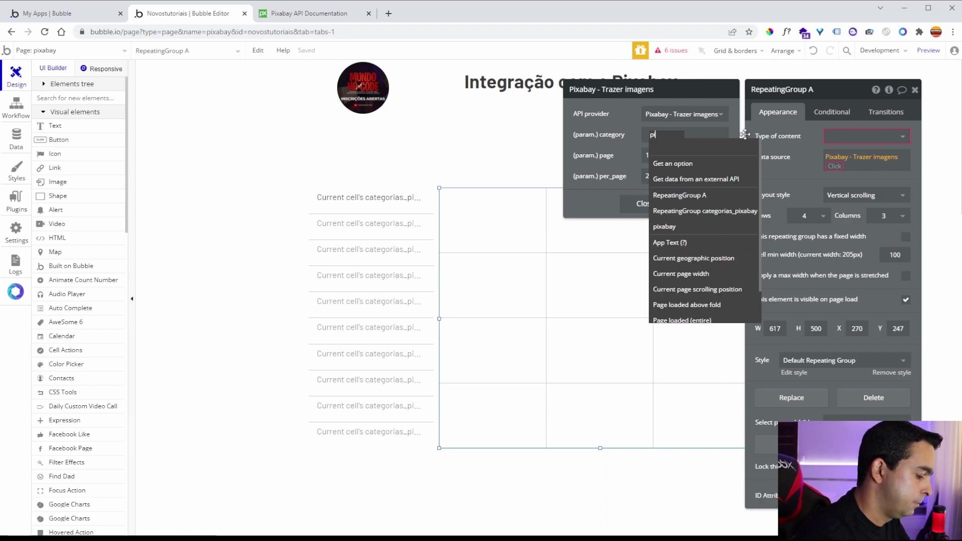
{"action": "left_click", "coordinate": [690, 181]}
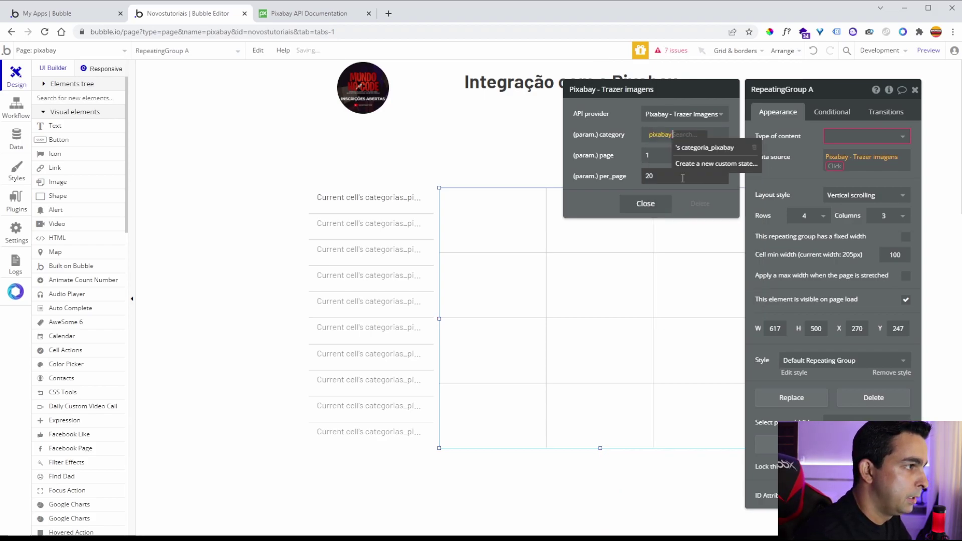
{"action": "left_click", "coordinate": [692, 146]}
{"action": "key", "text": "Return"}
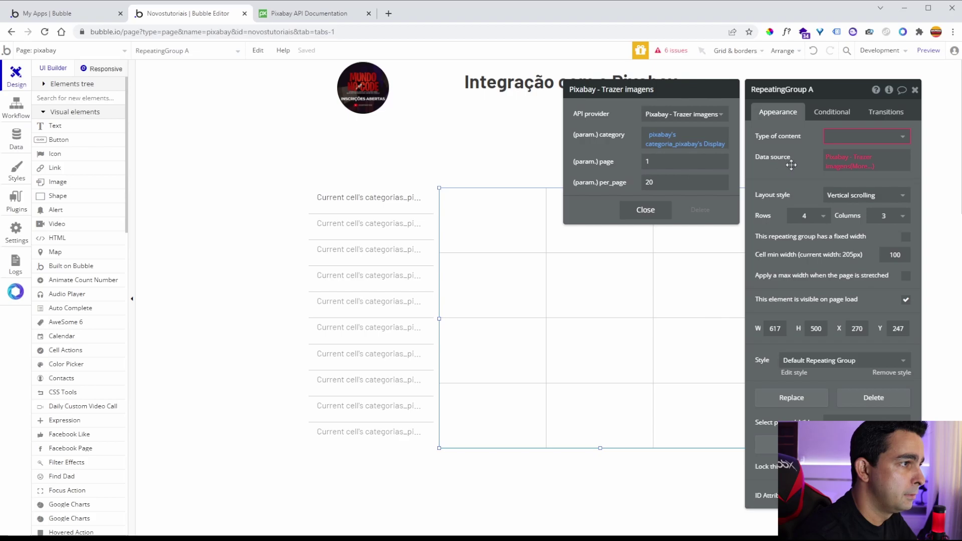
Step: Complete the wide repeating group's data source with the Pixabay call's hits and set its type of content to Trazer imagens hit
{"action": "left_click", "coordinate": [816, 166]}
{"action": "left_click", "coordinate": [847, 167]}
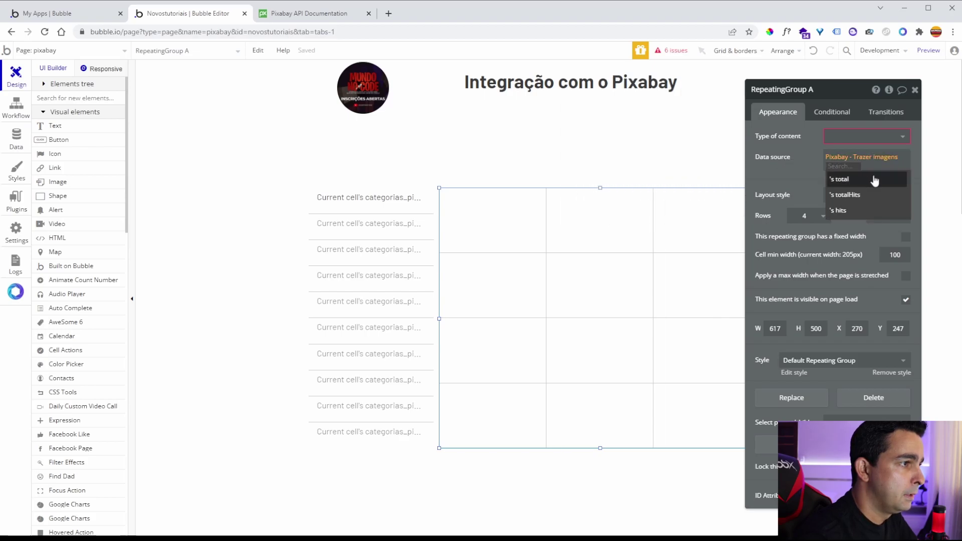
{"action": "left_click", "coordinate": [842, 210]}
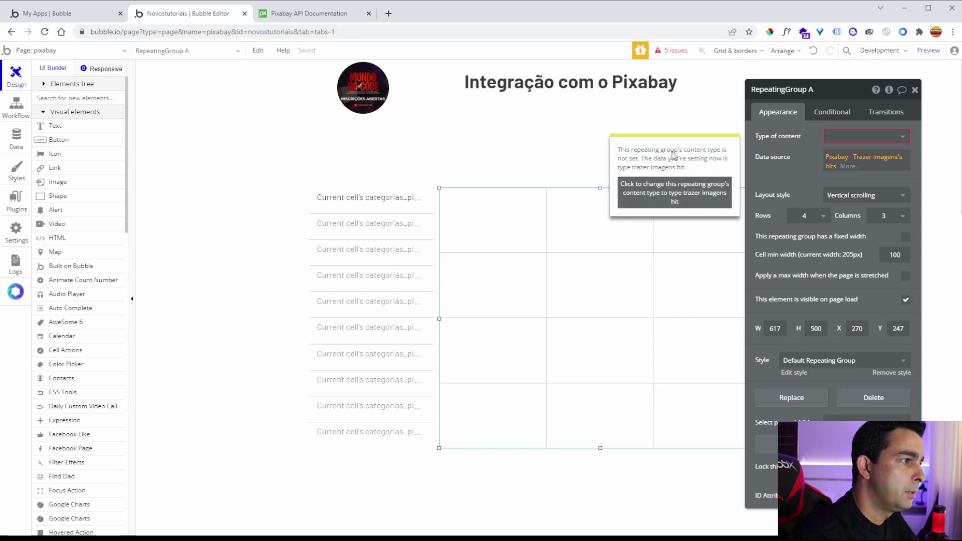
{"action": "left_click", "coordinate": [691, 196]}
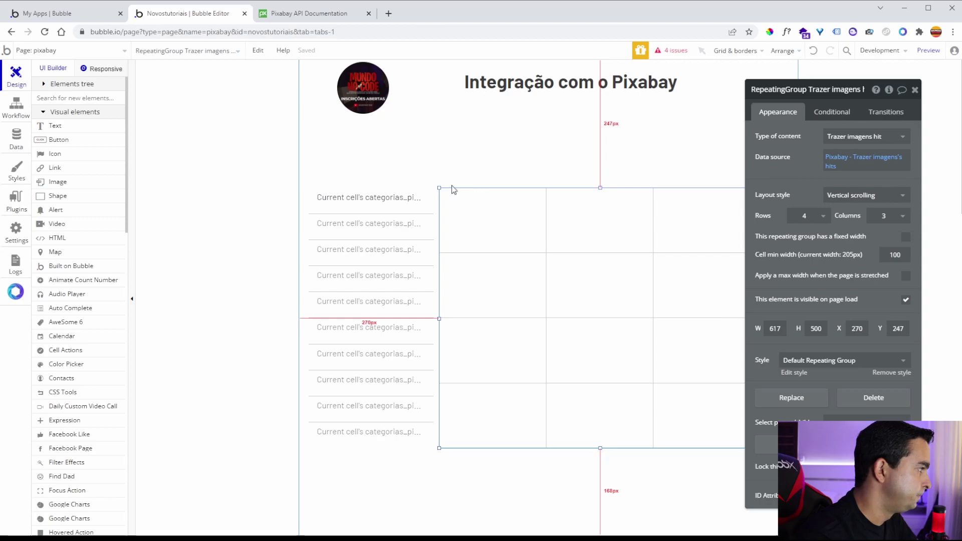
Step: Draw an image element about 182 × 113 px in the wide repeating group's first cell and center it vertically and horizontally
{"action": "left_click", "coordinate": [81, 185]}
{"action": "mouse_move", "coordinate": [444, 189]}
{"action": "left_mouse_down"}
{"action": "mouse_move", "coordinate": [516, 224]}
{"action": "mouse_move", "coordinate": [538, 247]}
{"action": "left_mouse_up"}
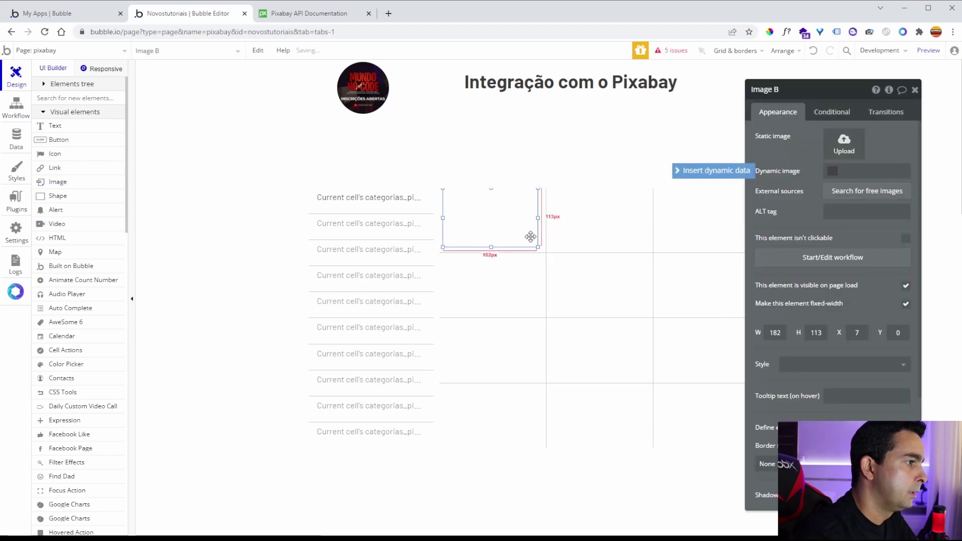
{"action": "right_click", "coordinate": [521, 233]}
{"action": "left_click", "coordinate": [546, 467]}
{"action": "right_click", "coordinate": [517, 220]}
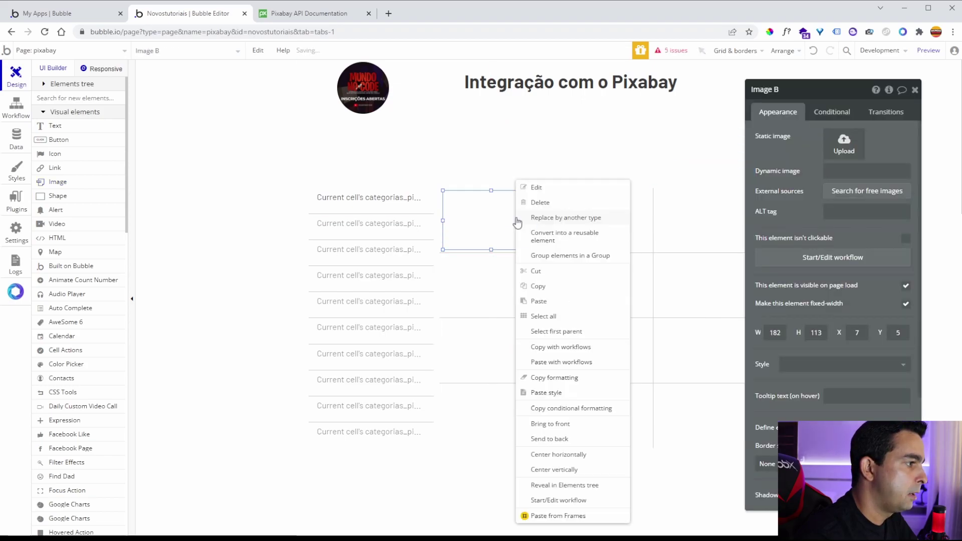
{"action": "left_click", "coordinate": [599, 453]}
Step: Set the image's dynamic source to Current cell's Trazer imagens hit's previewURL and preview the page
{"action": "left_click", "coordinate": [834, 171]}
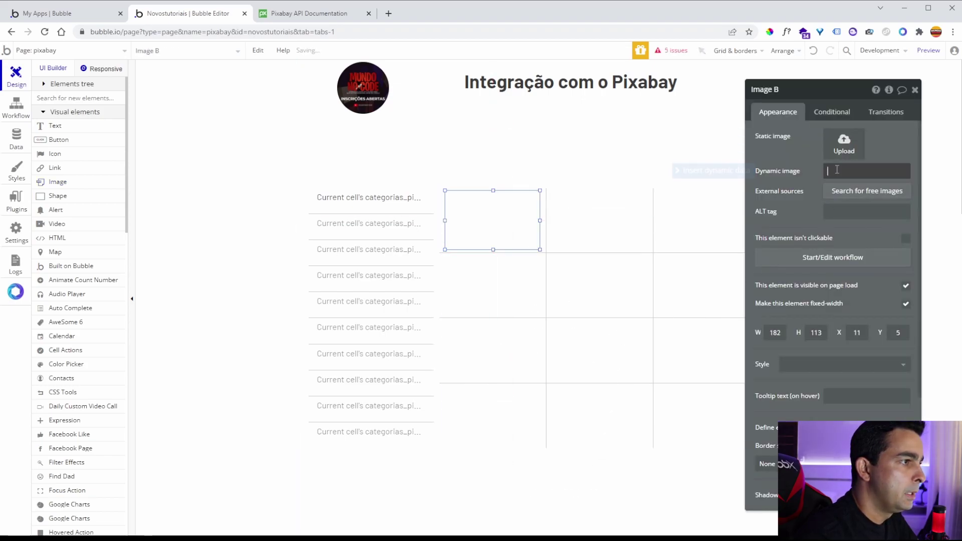
{"action": "left_click", "coordinate": [745, 170]}
{"action": "left_click", "coordinate": [875, 200]}
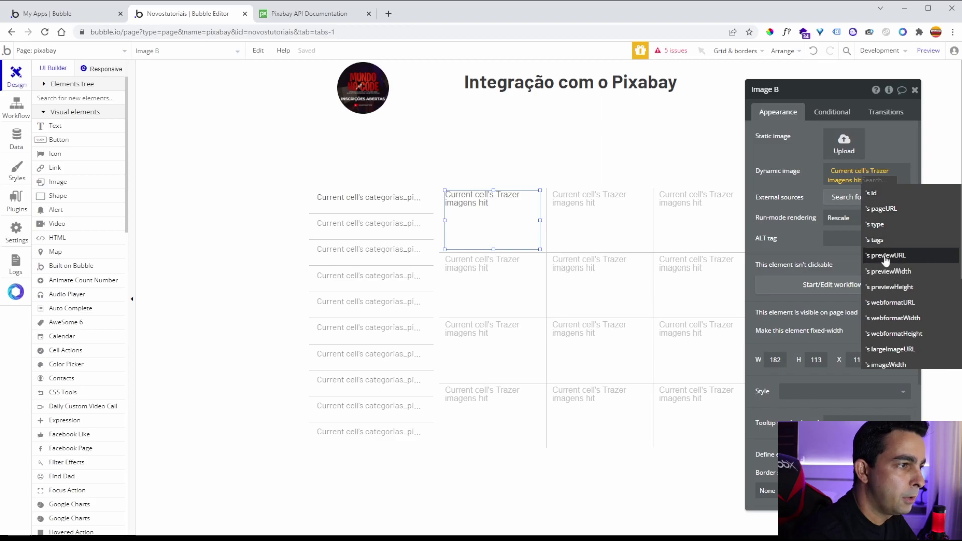
{"action": "left_click", "coordinate": [910, 264]}
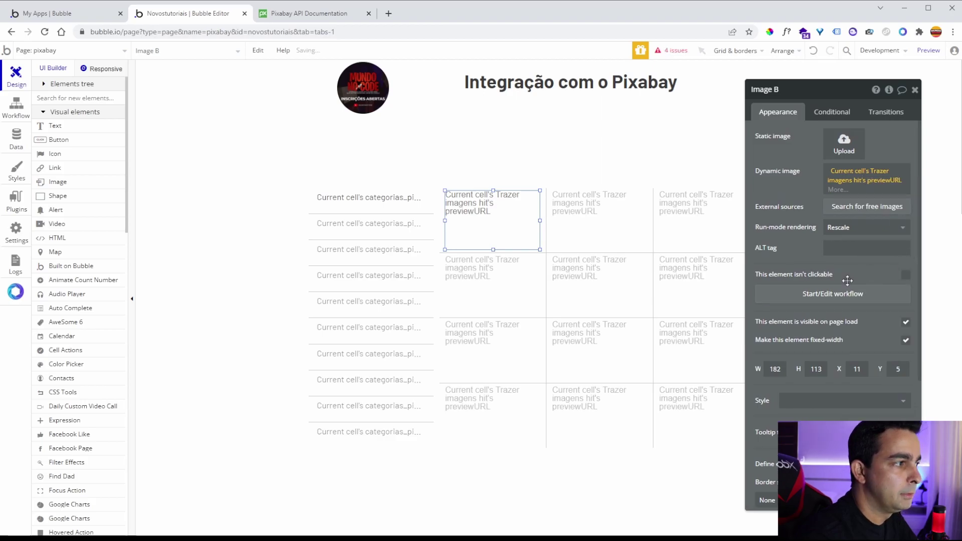
{"action": "scroll", "coordinate": [855, 296], "scroll_direction": "down", "scroll_amount": 2}
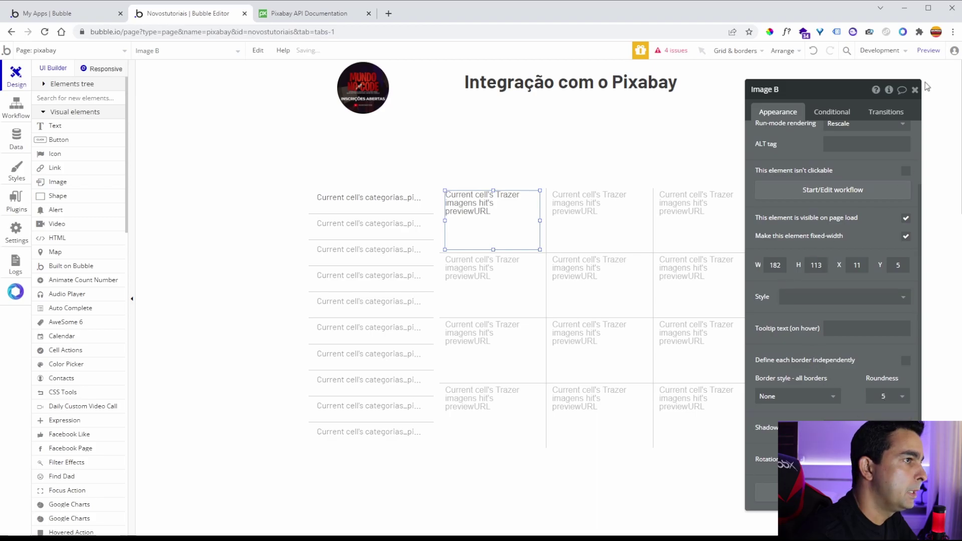
{"action": "left_click", "coordinate": [928, 50]}
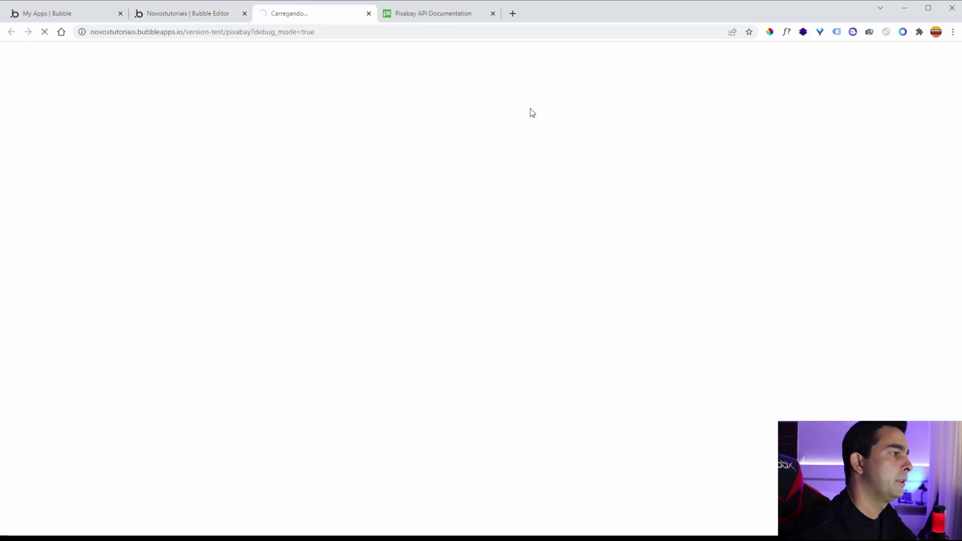